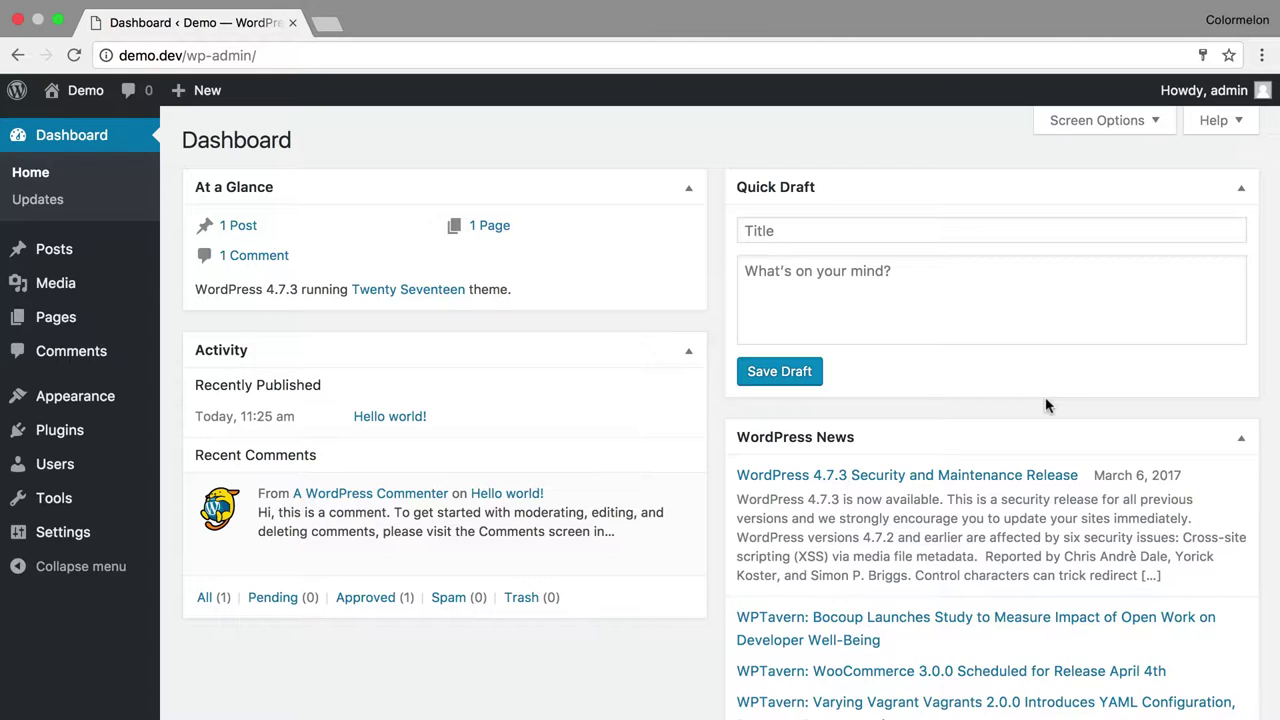
- Search the plugins available to add for "easy photography portfolio"
mouse_move(77, 446)
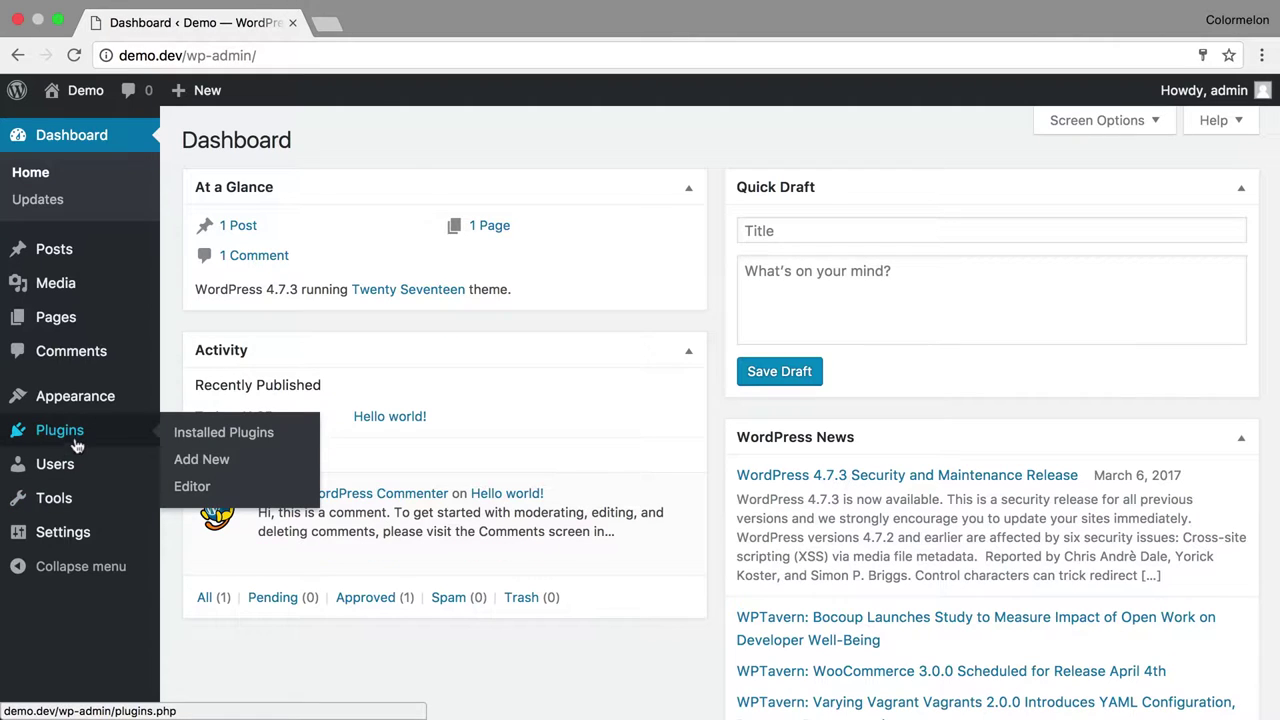
click(240, 470)
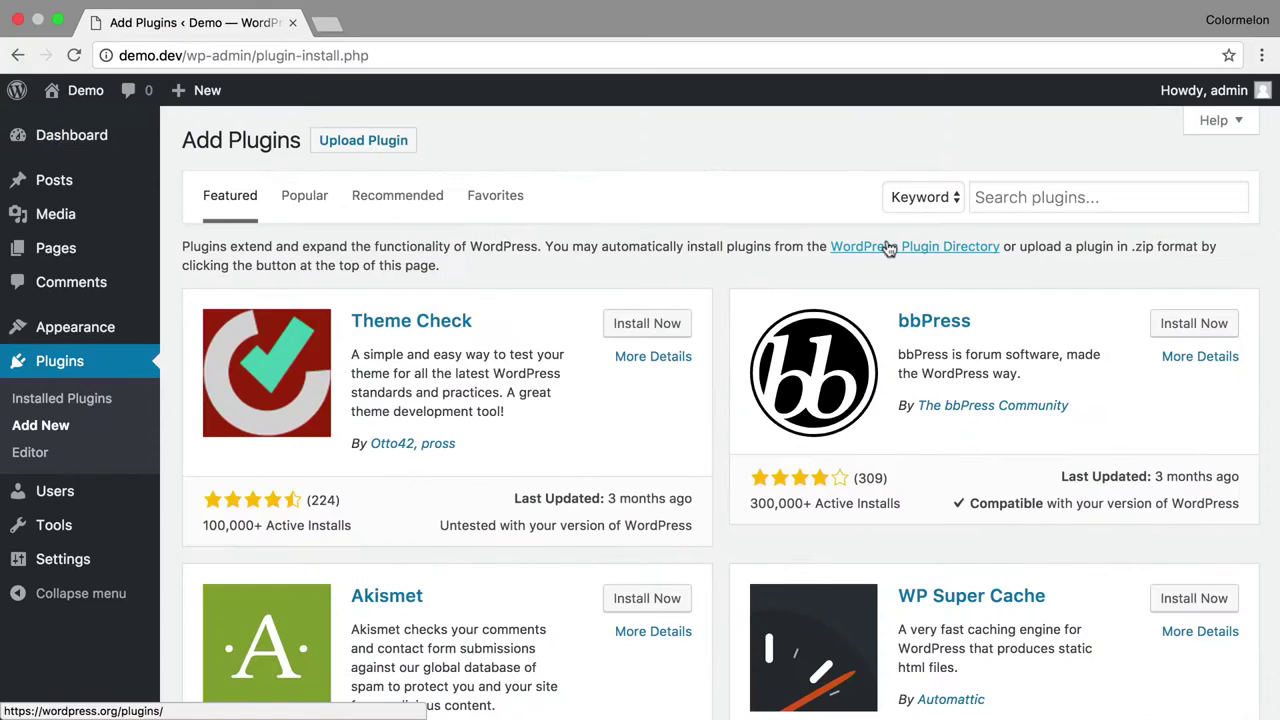
click(1014, 200)
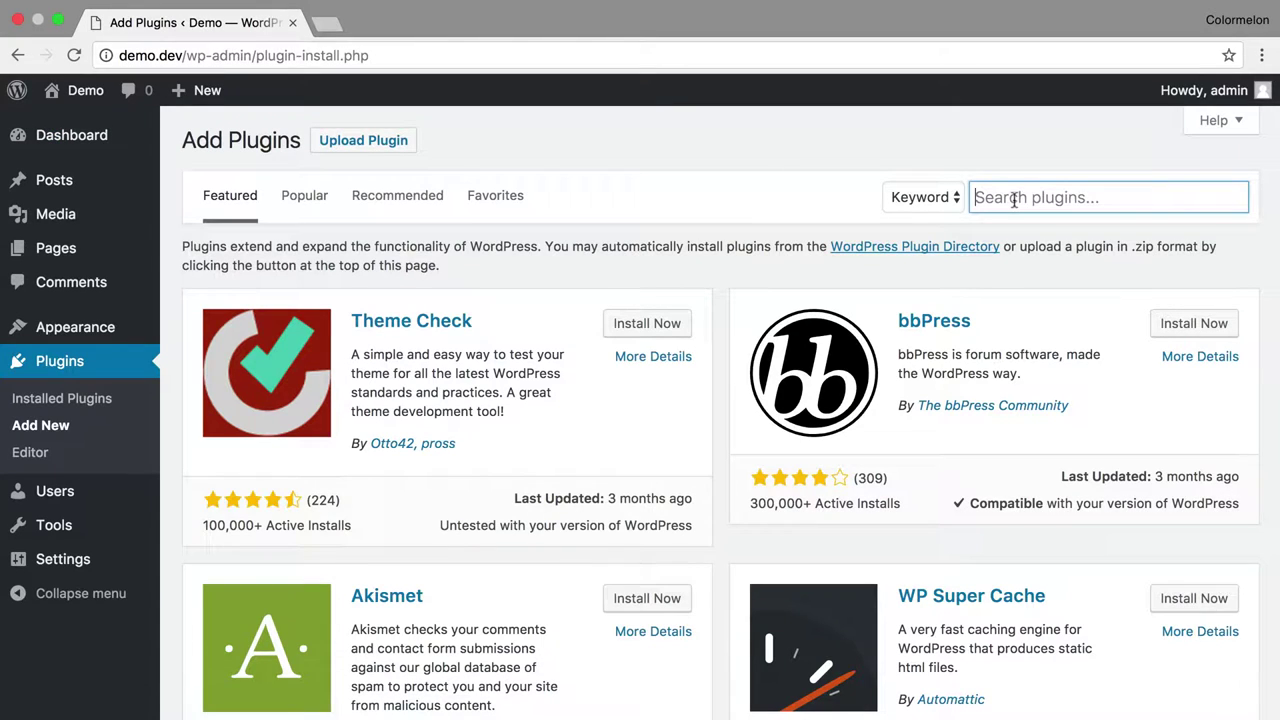
text(easy photography port)
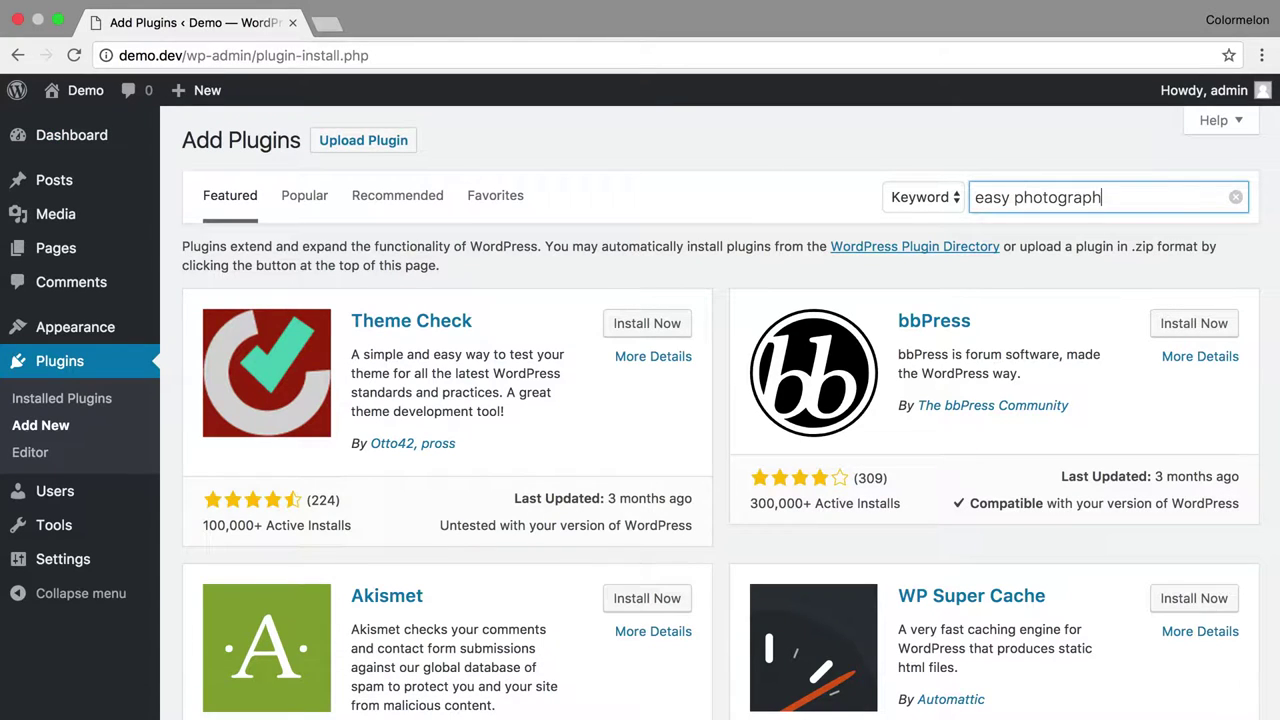
text(folio)
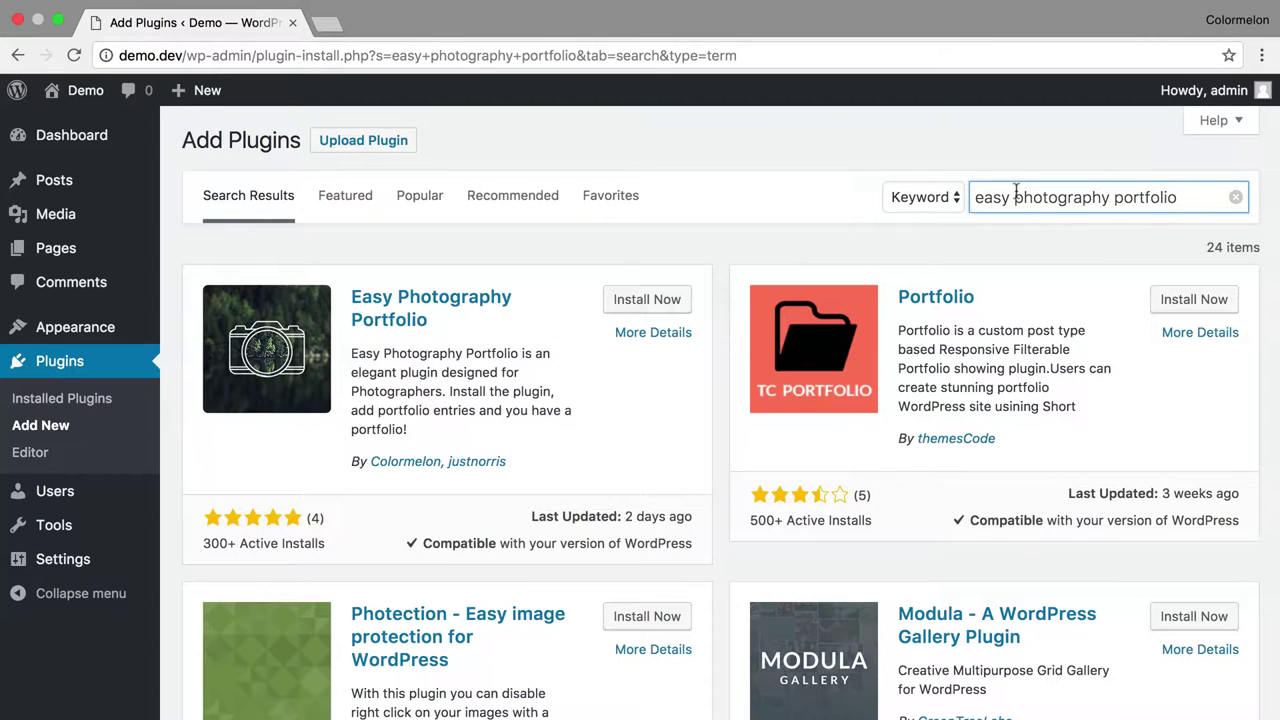
- Install and activate the Easy Photography Portfolio plugin, and dismiss its welcome notice
click(666, 299)
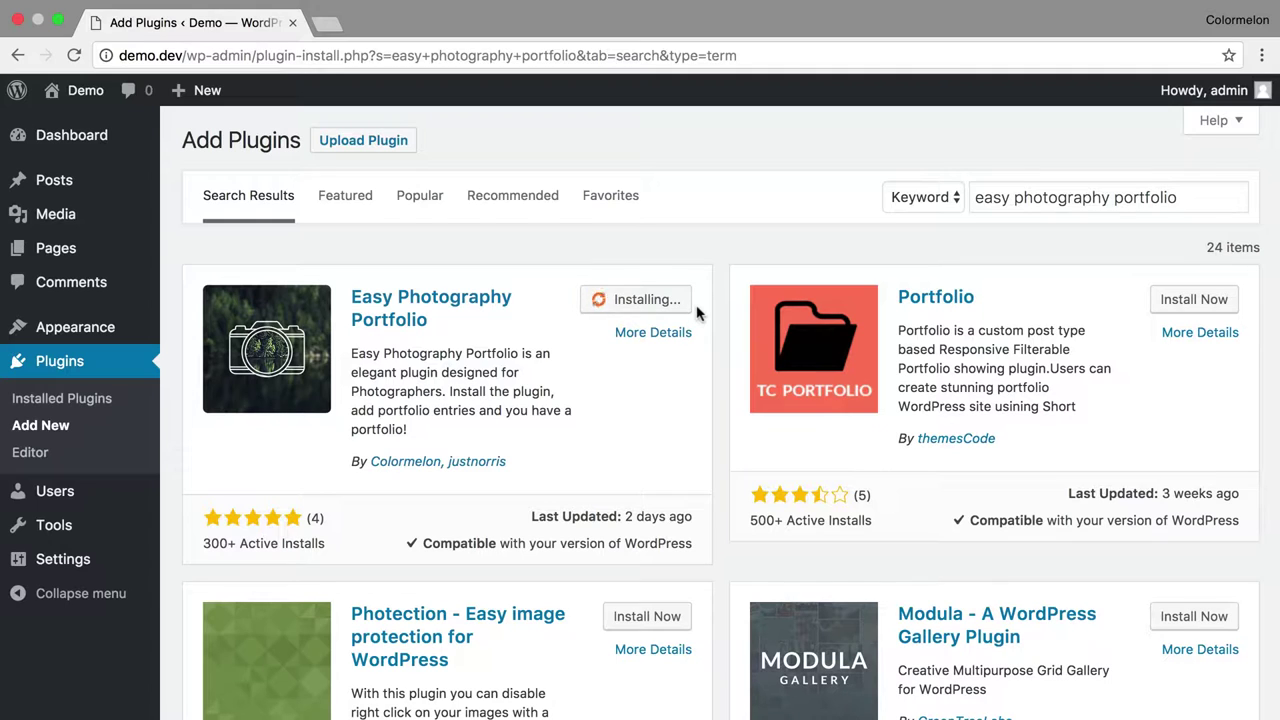
click(686, 307)
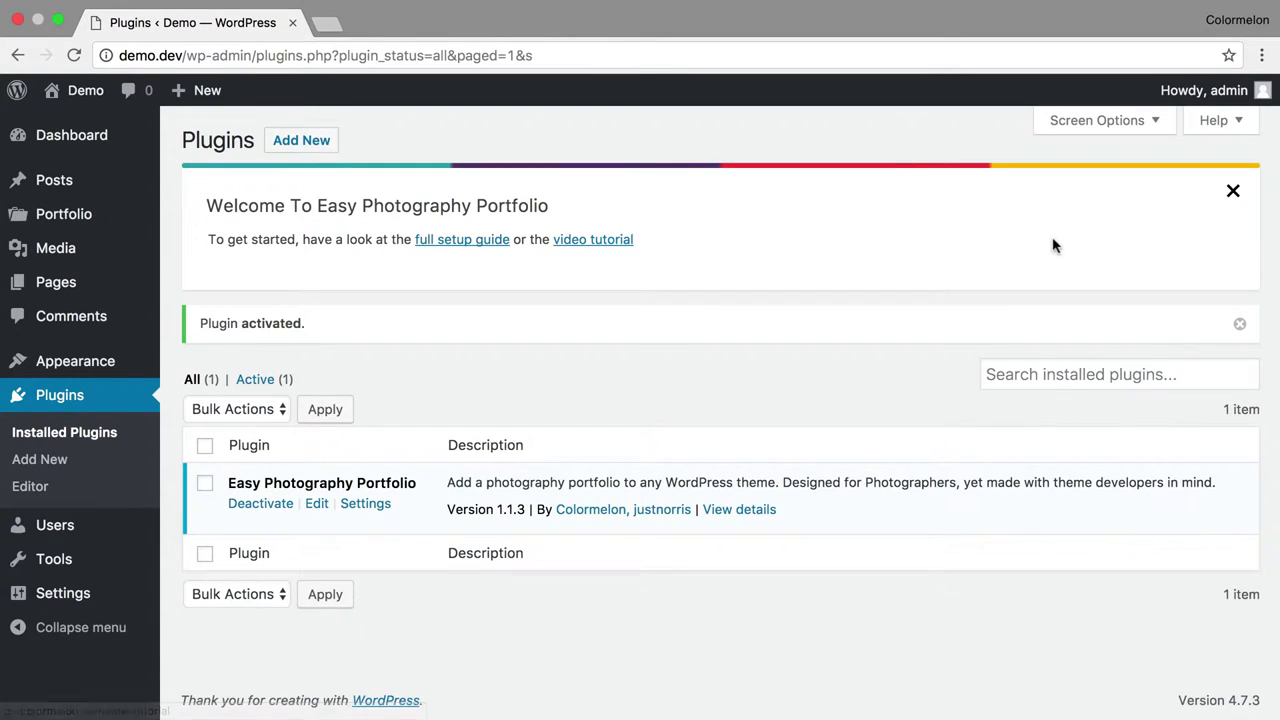
click(1232, 191)
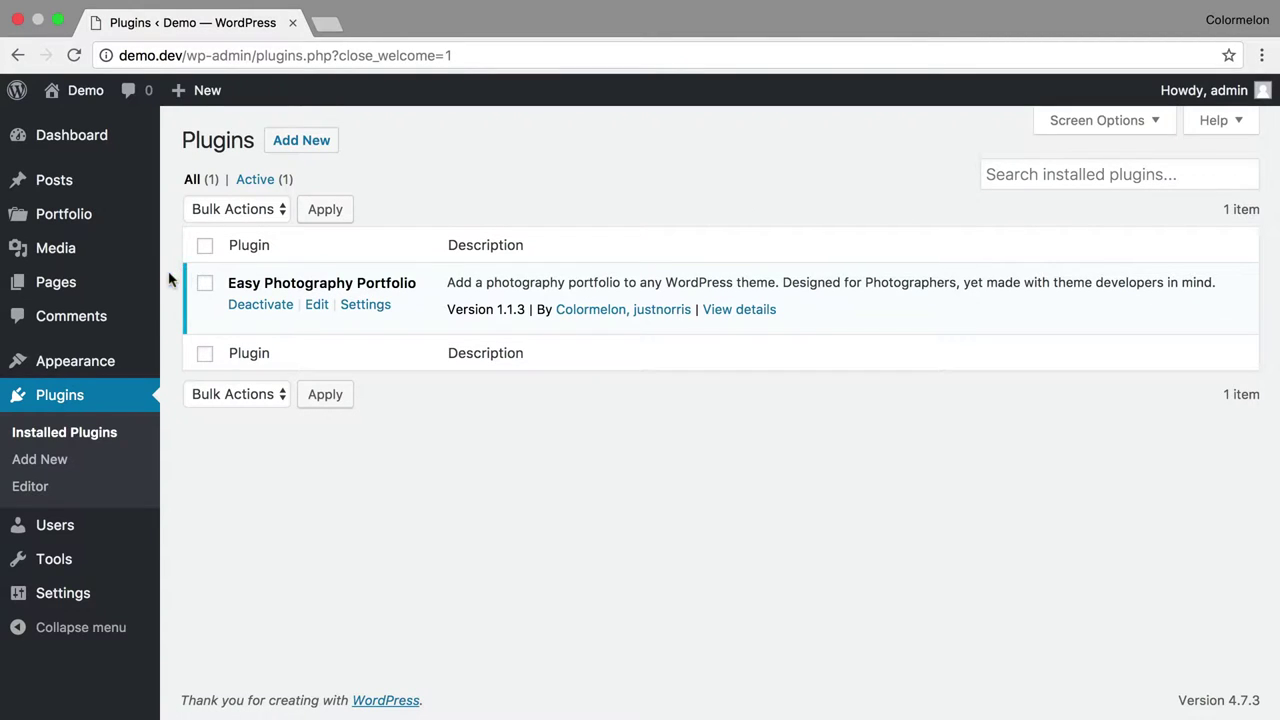
- Look over the site's list of pages and the Portfolio Settings
mouse_move(116, 291)
click(203, 285)
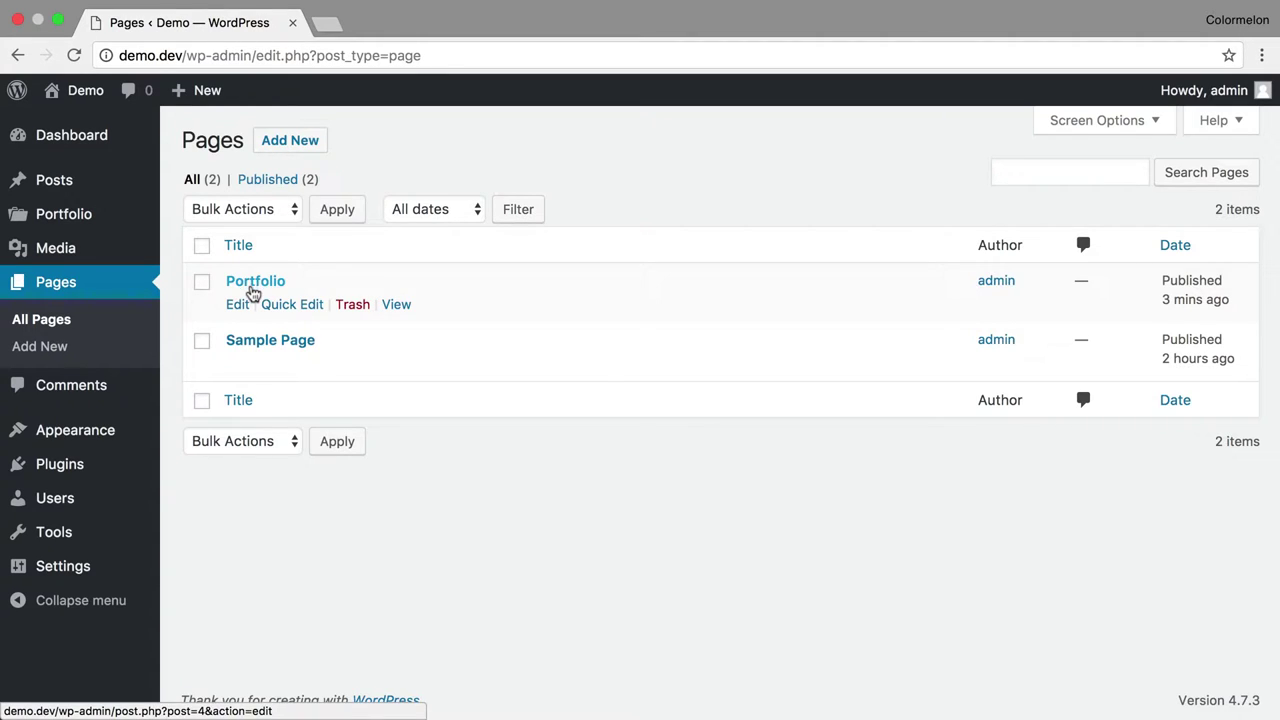
mouse_move(80, 214)
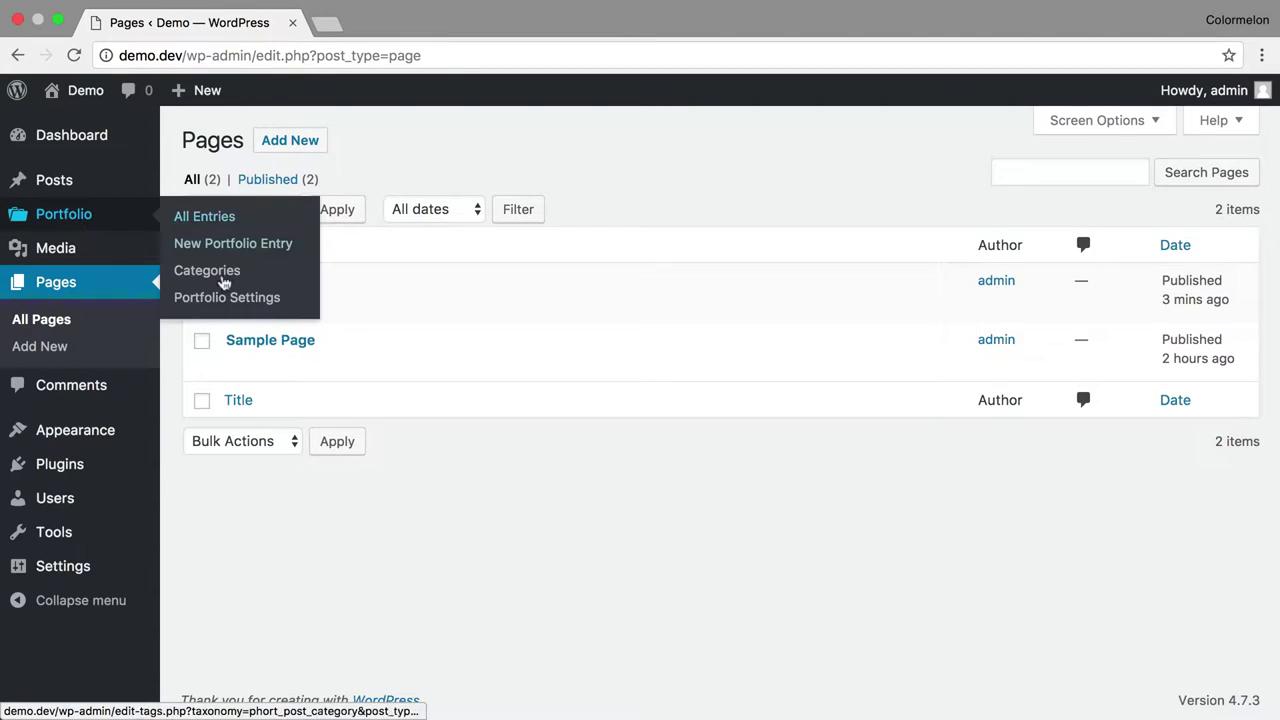
click(217, 300)
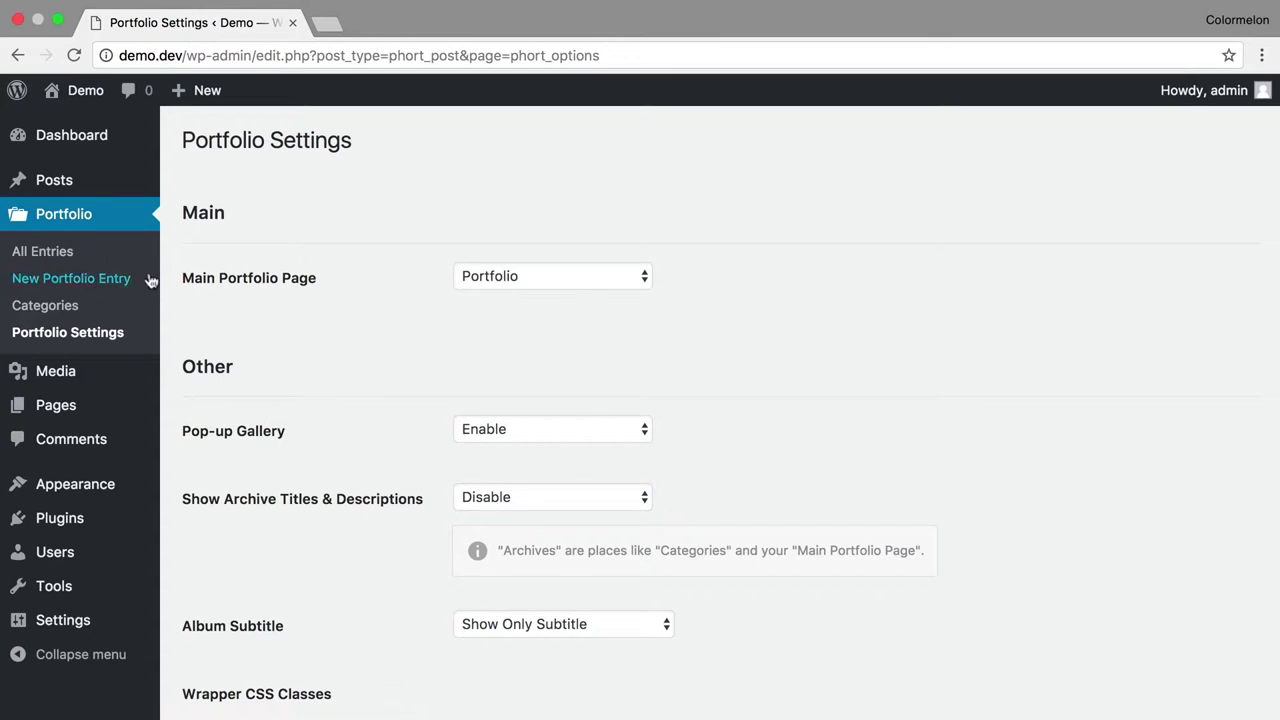
- Open the First Portfolio Entry from the portfolio entries for editing
click(98, 258)
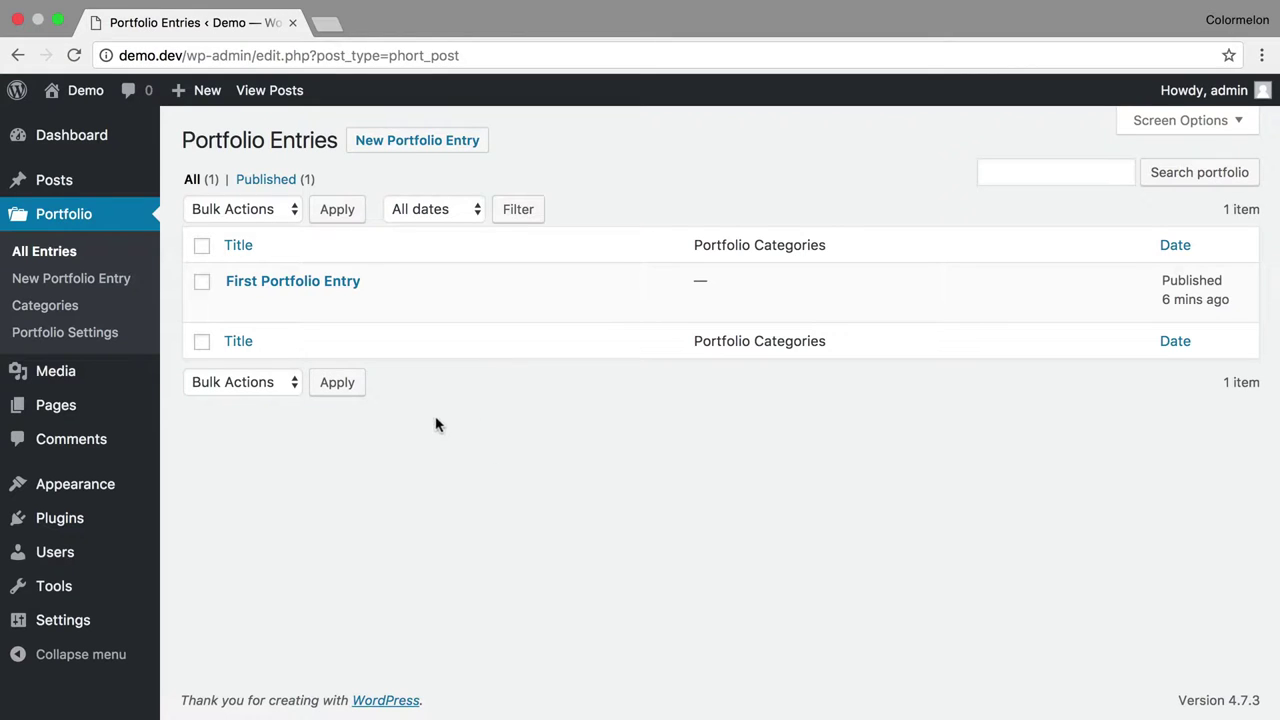
mouse_move(286, 309)
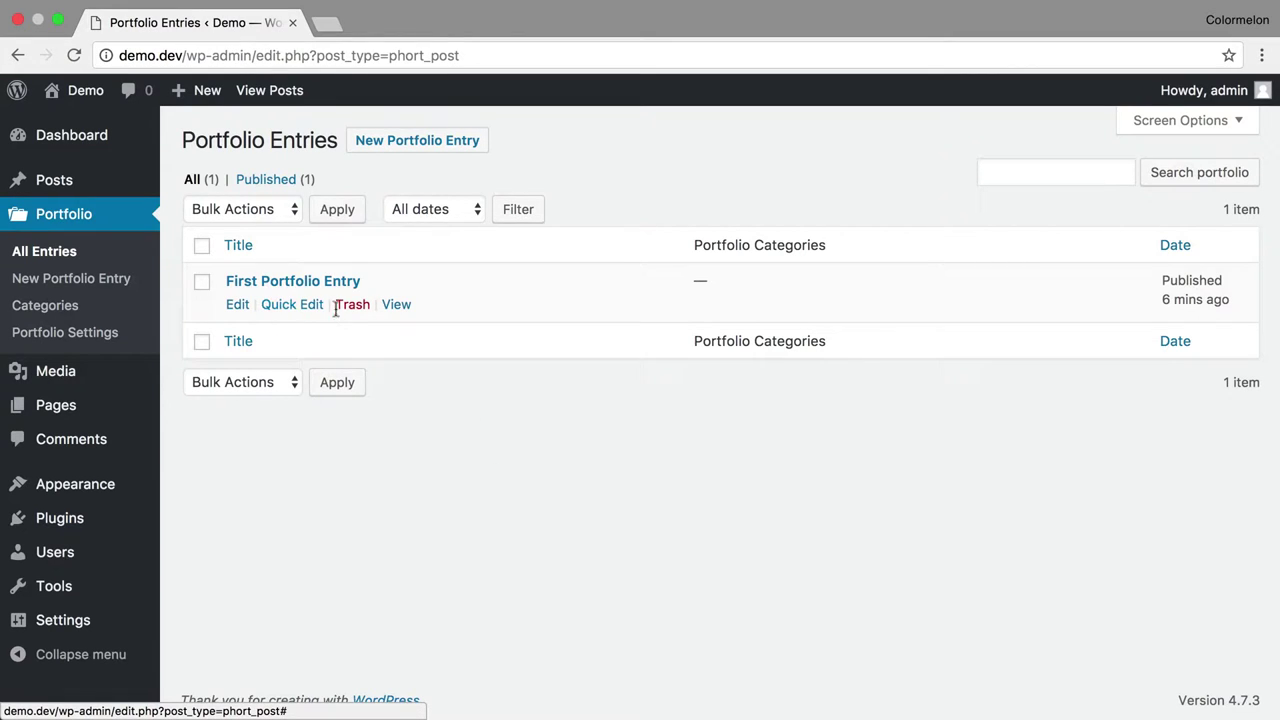
click(234, 309)
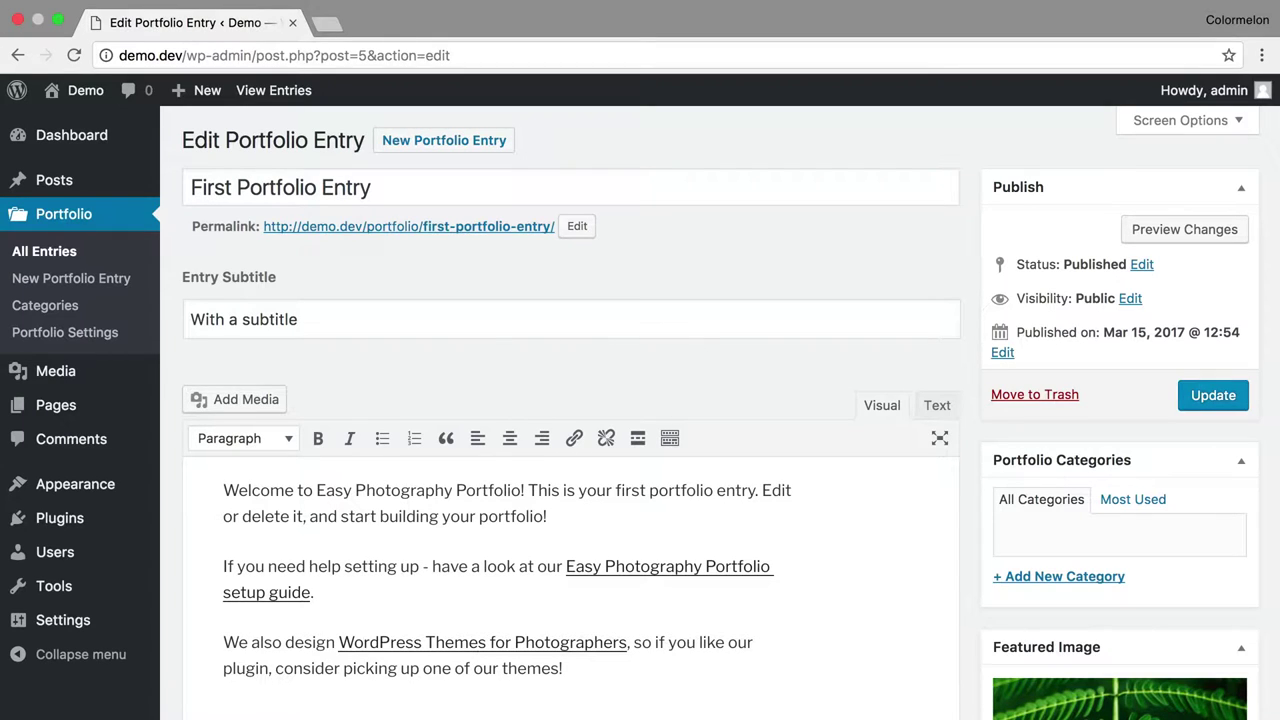
- Add eight landscape photos, without the fern picture, to the entry's Photography Portfolio gallery and update the entry
scroll(814, 615, down, 4)
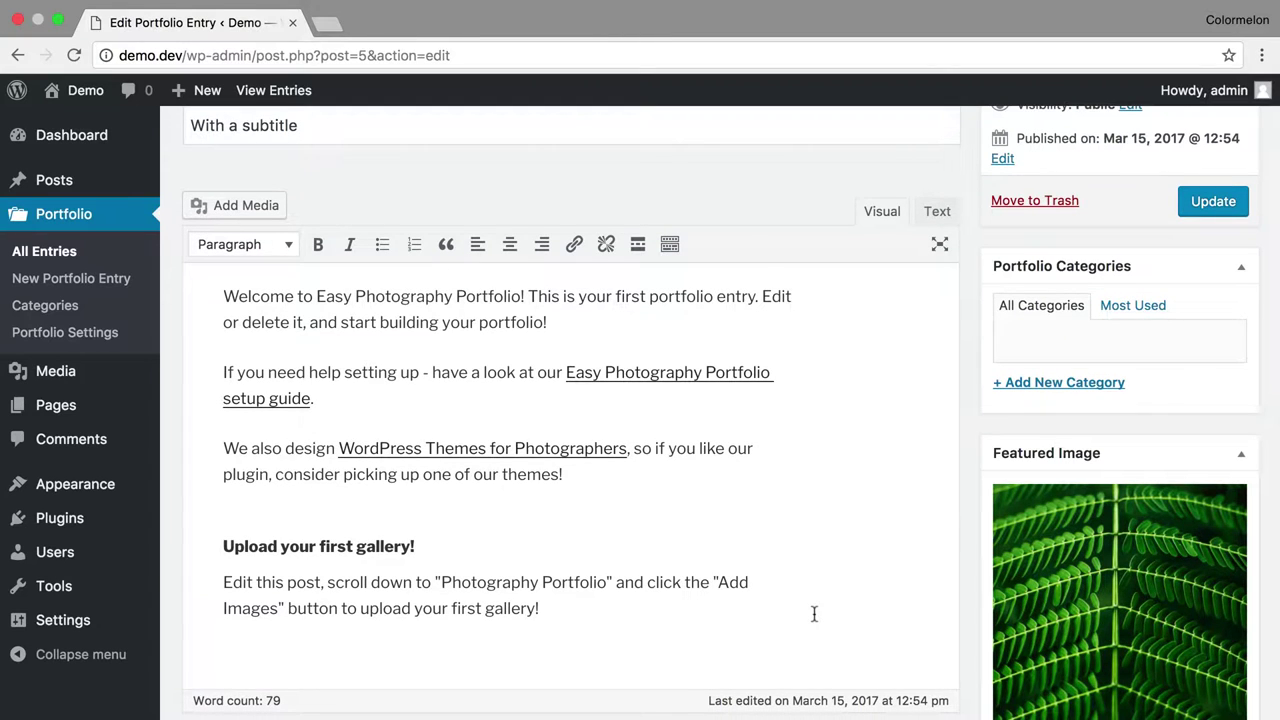
scroll(814, 613, down, 6)
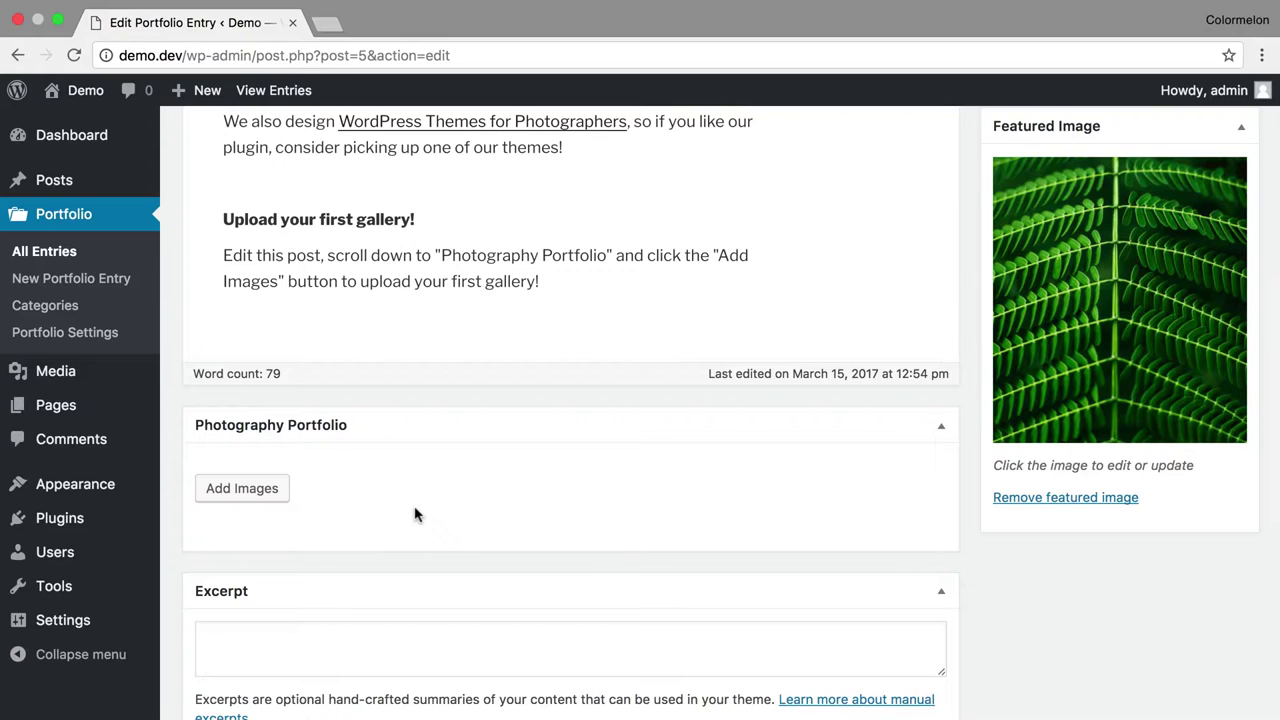
click(285, 487)
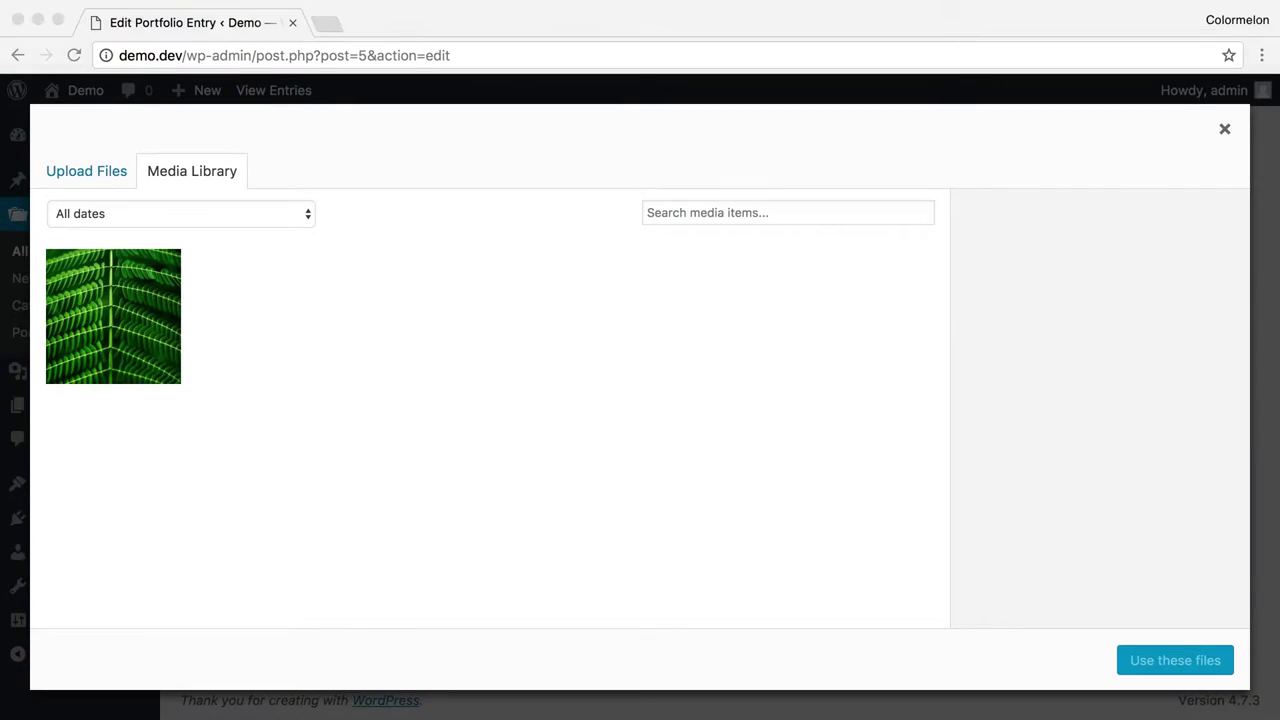
drag(936, 554, 612, 396)
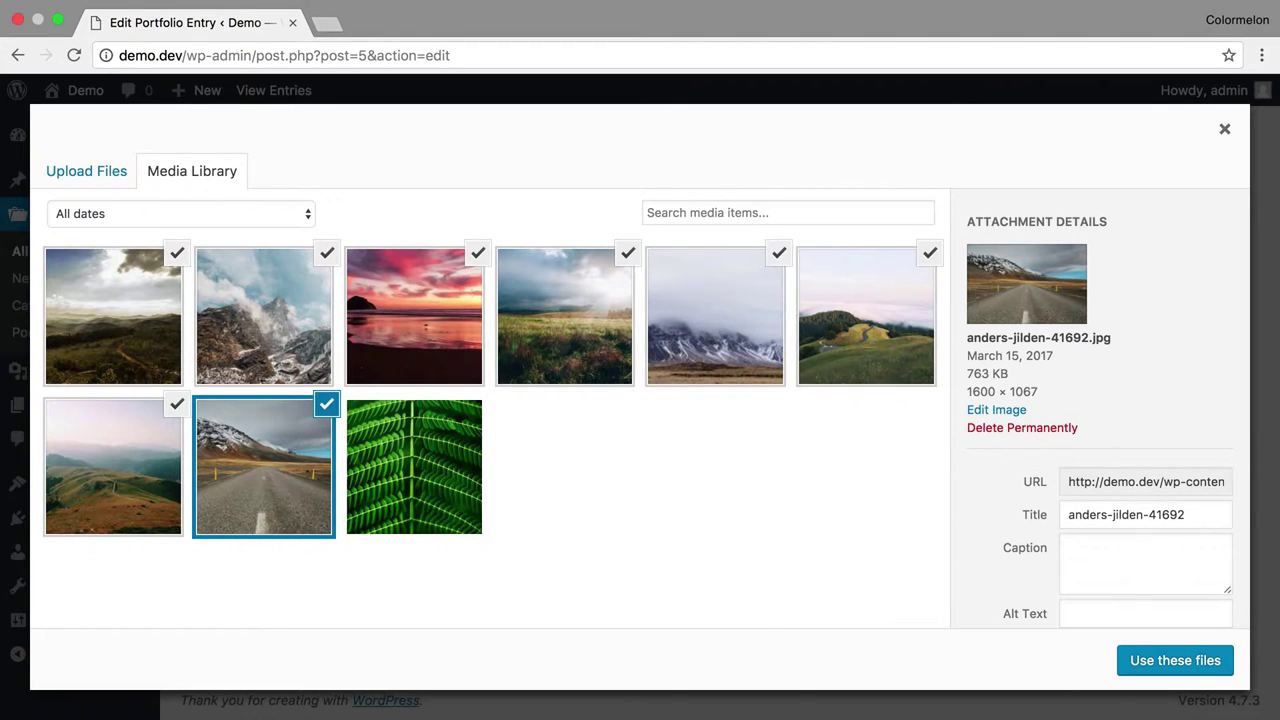
click(1160, 665)
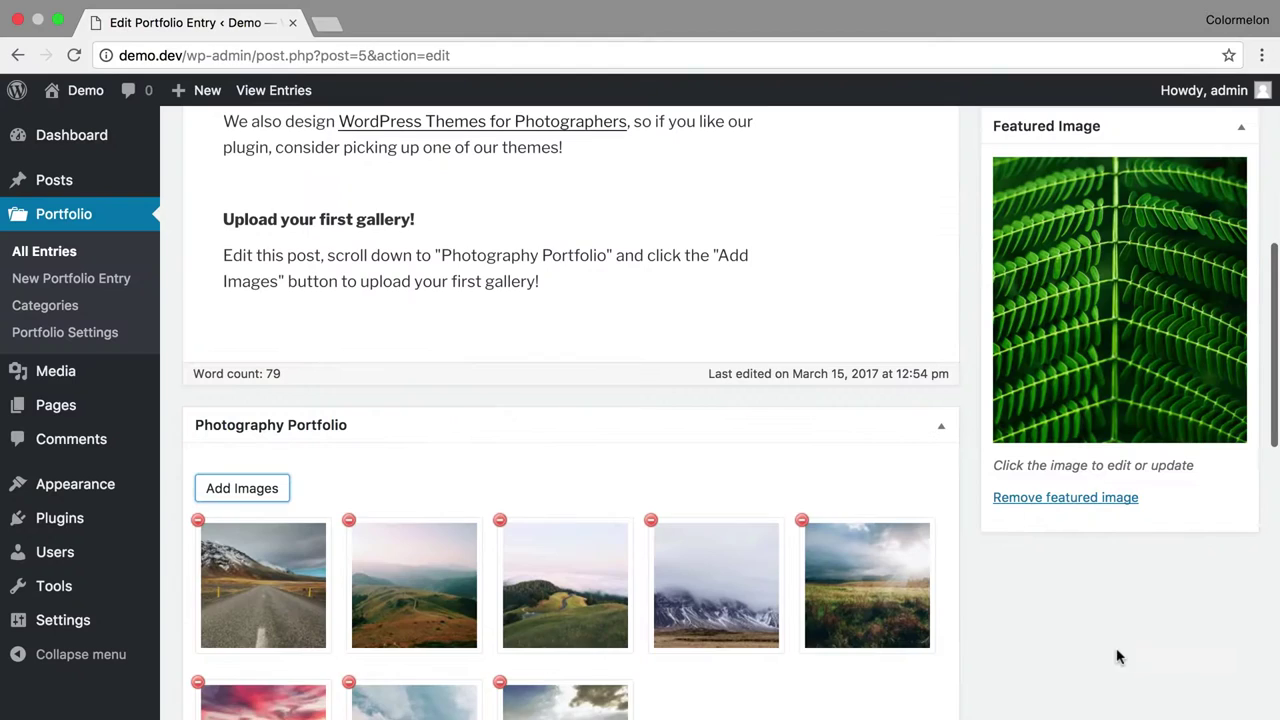
scroll(1127, 601, up, 10)
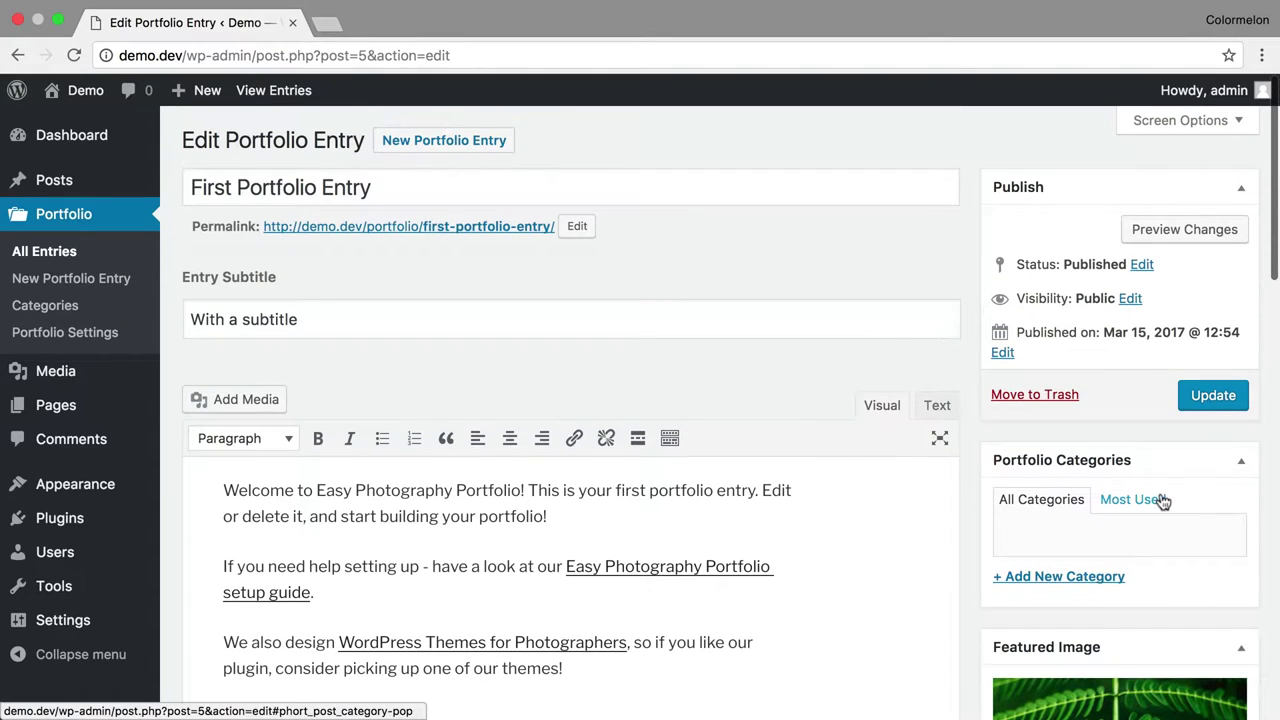
click(1203, 396)
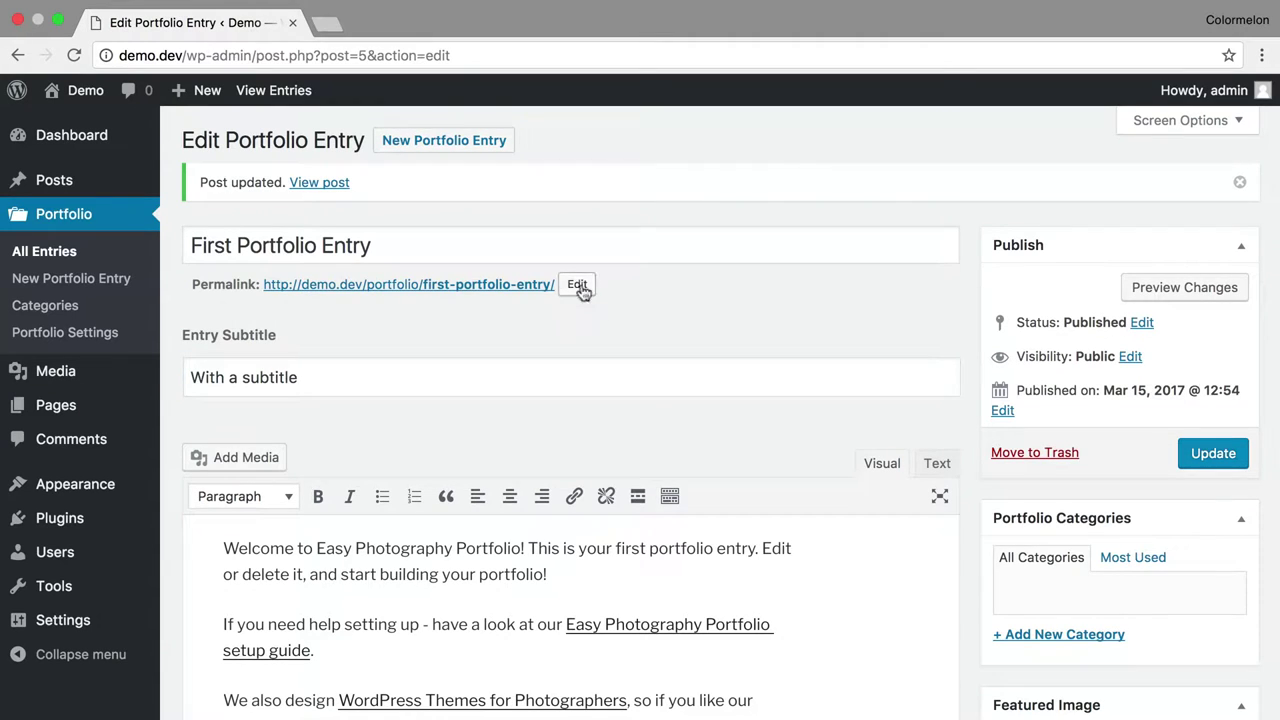
- View the published First Portfolio Entry in a separate tab, examine its text and image gallery, and close the tab
right_click(482, 288)
click(500, 292)
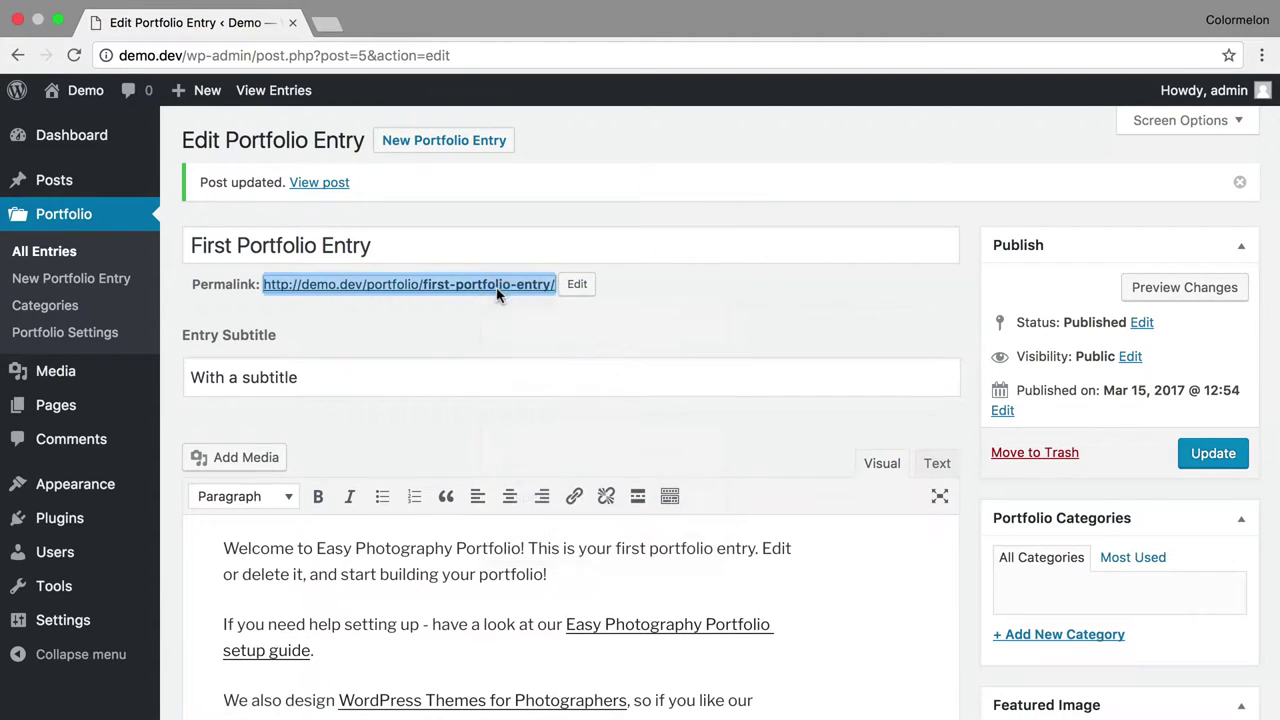
click(380, 28)
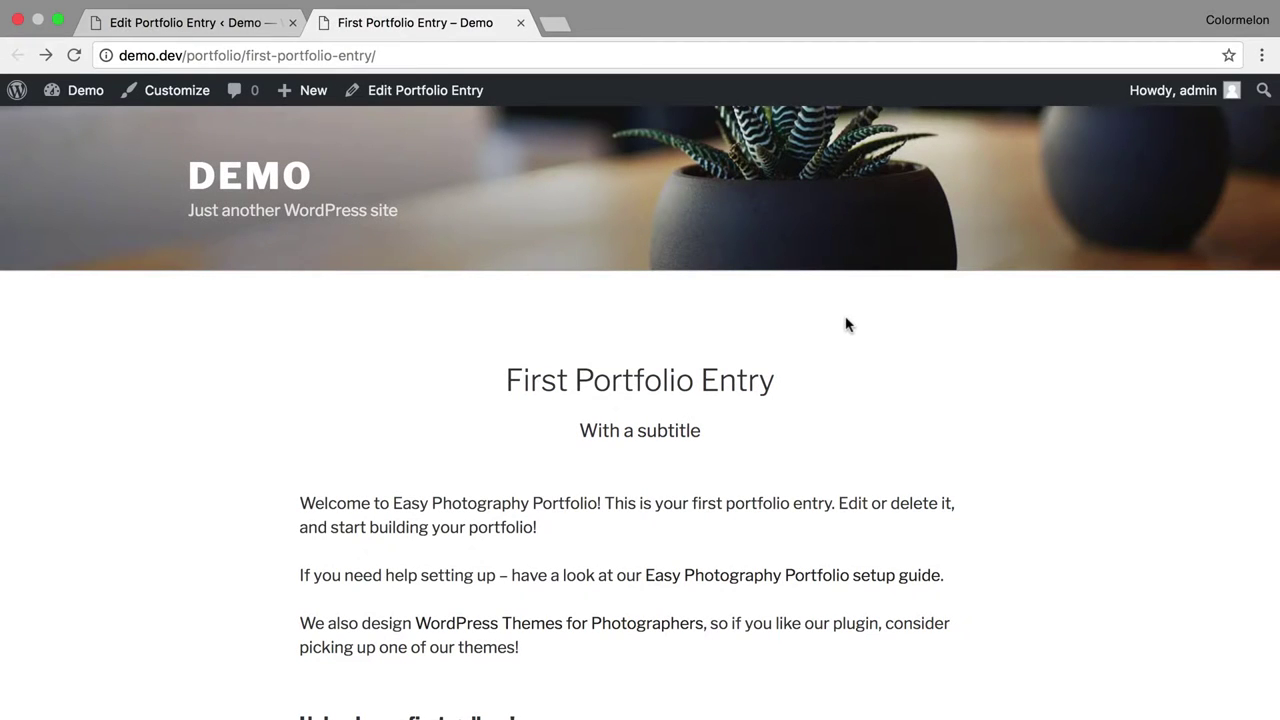
scroll(845, 324, down, 5)
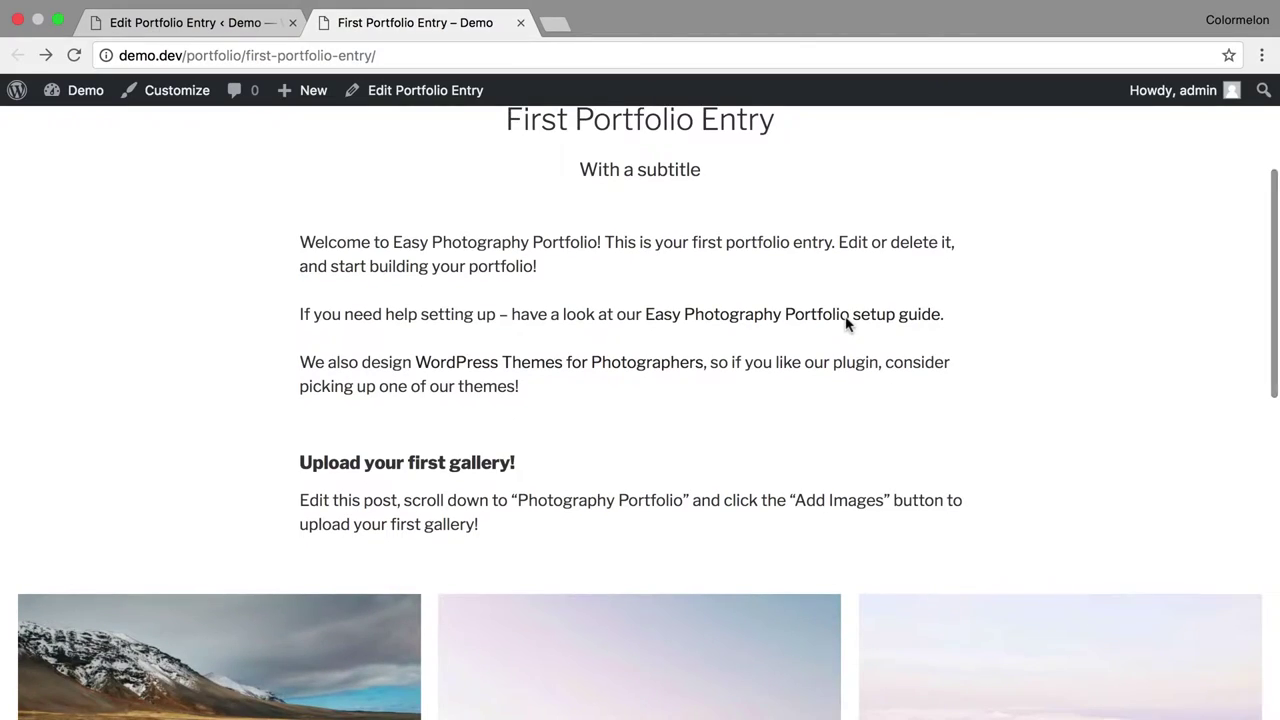
scroll(845, 324, down, 5)
scroll(845, 324, down, 3)
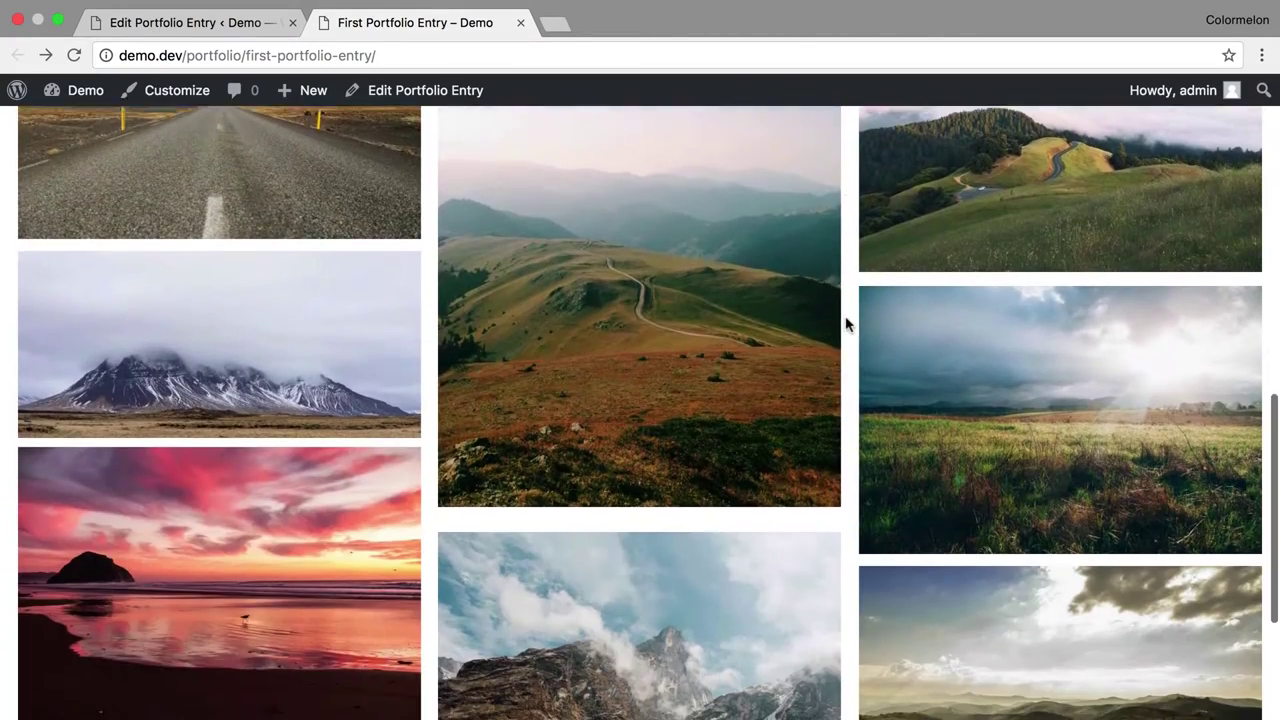
scroll(845, 324, down, 3)
scroll(846, 323, up, 15)
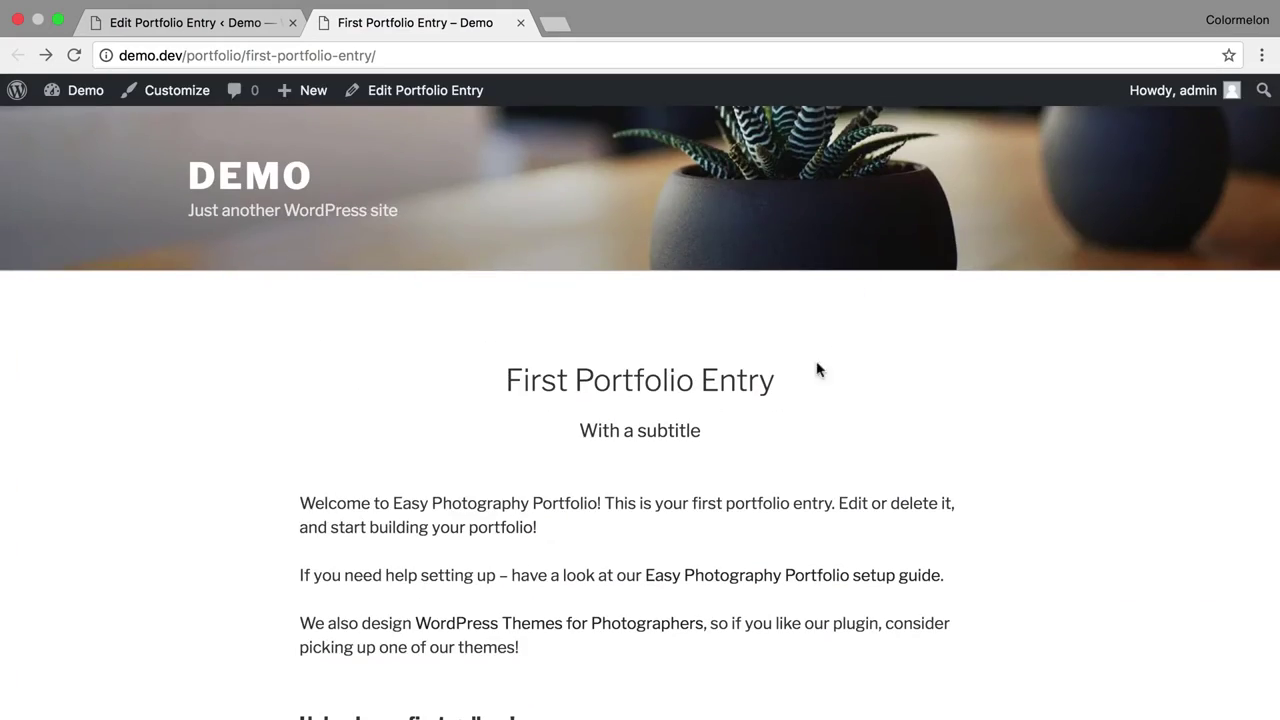
click(520, 22)
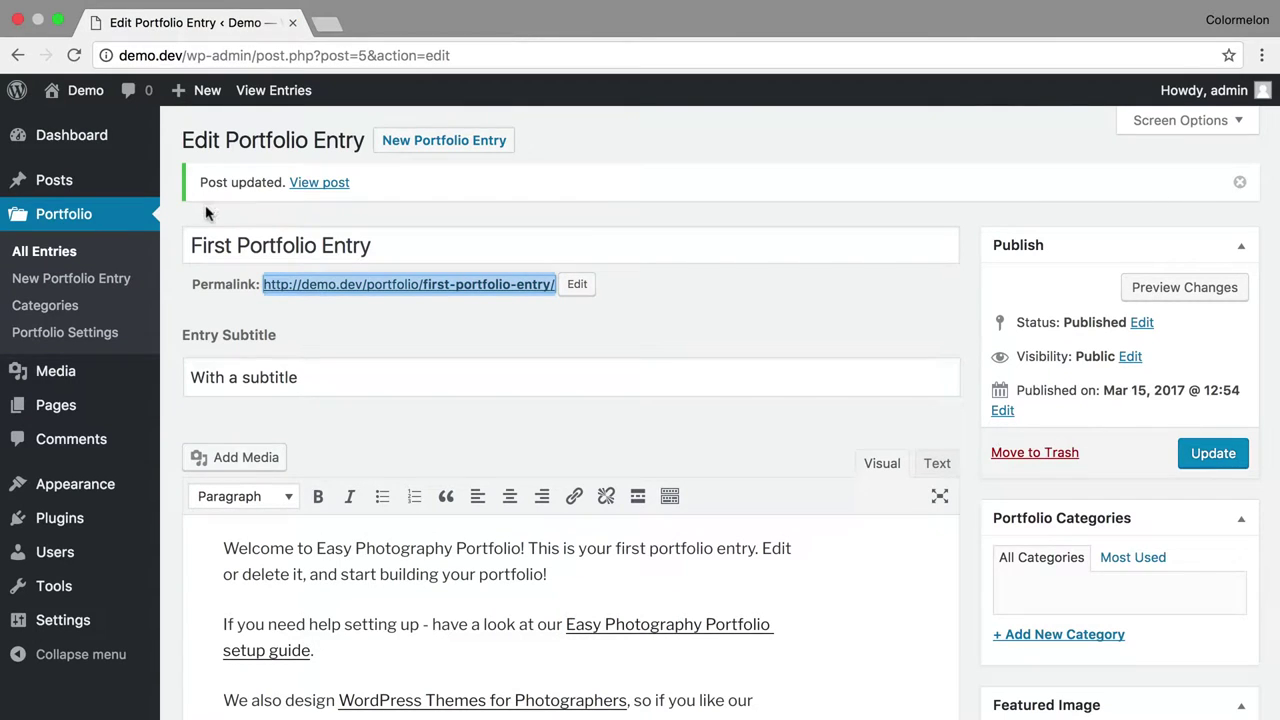
- Start a new portfolio entry titled "Misty Mountains" and enter "Landscapes" as the name of a new portfolio category
click(103, 280)
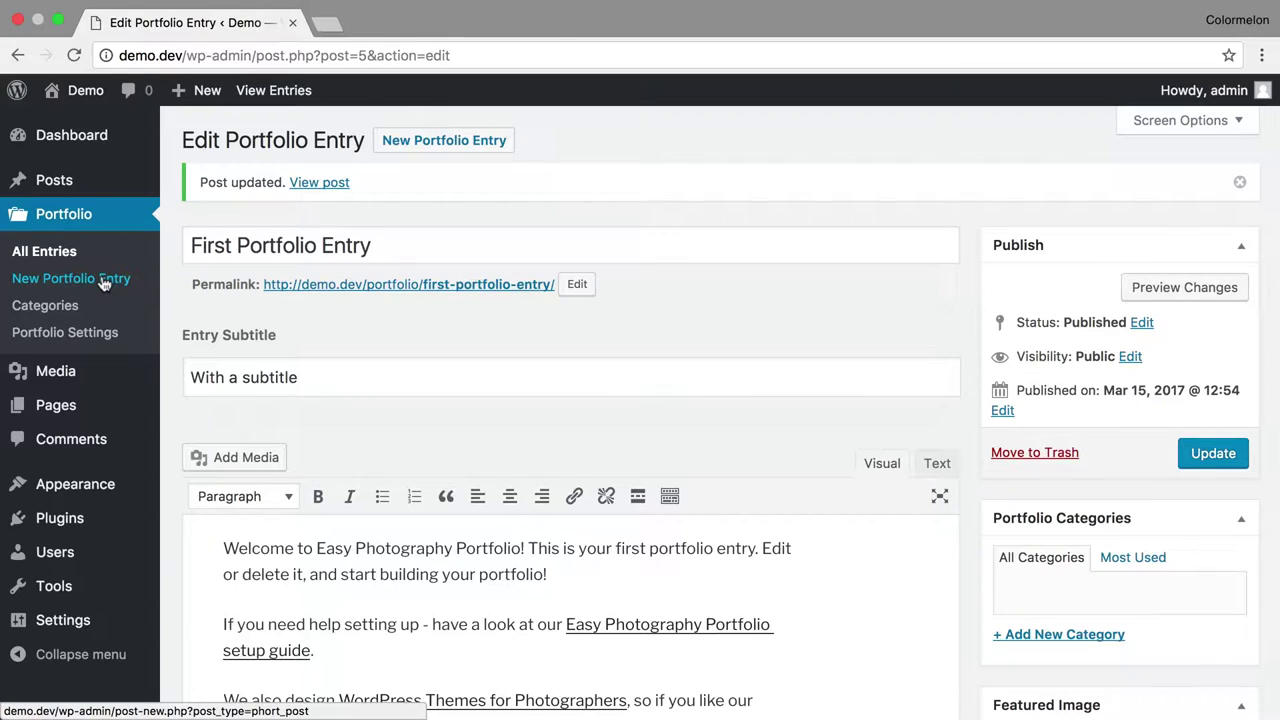
click(103, 280)
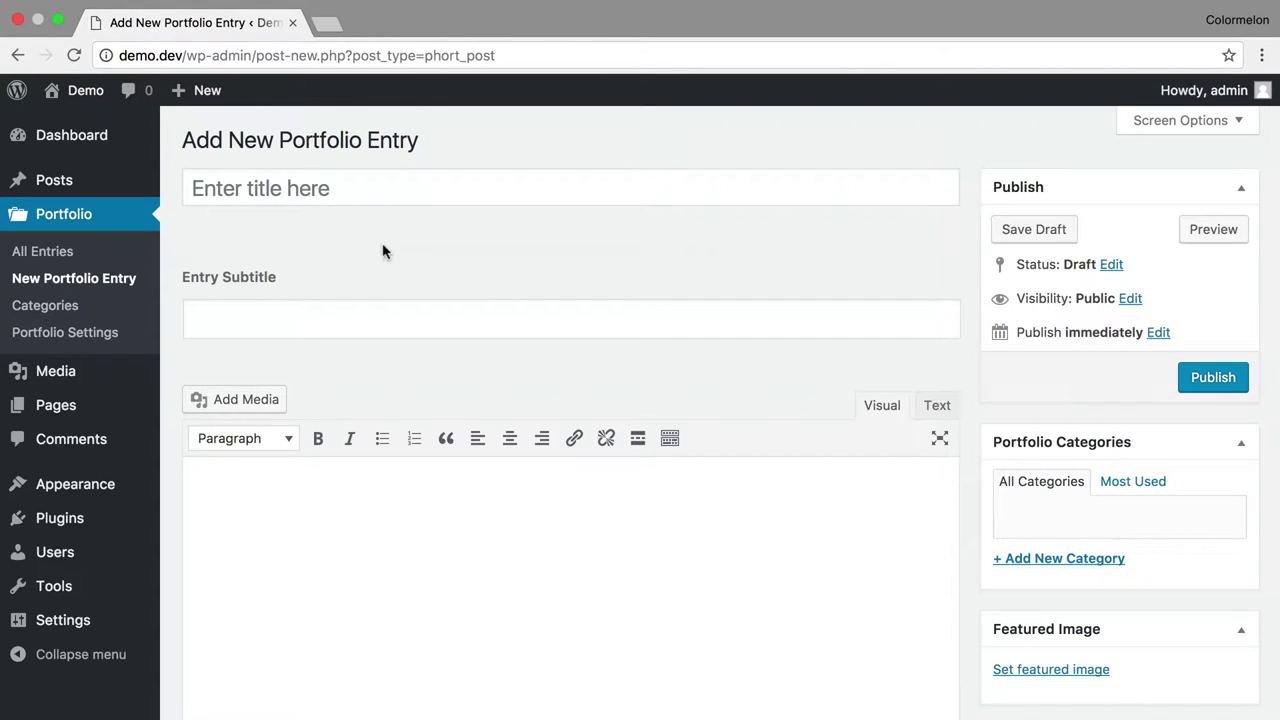
click(358, 190)
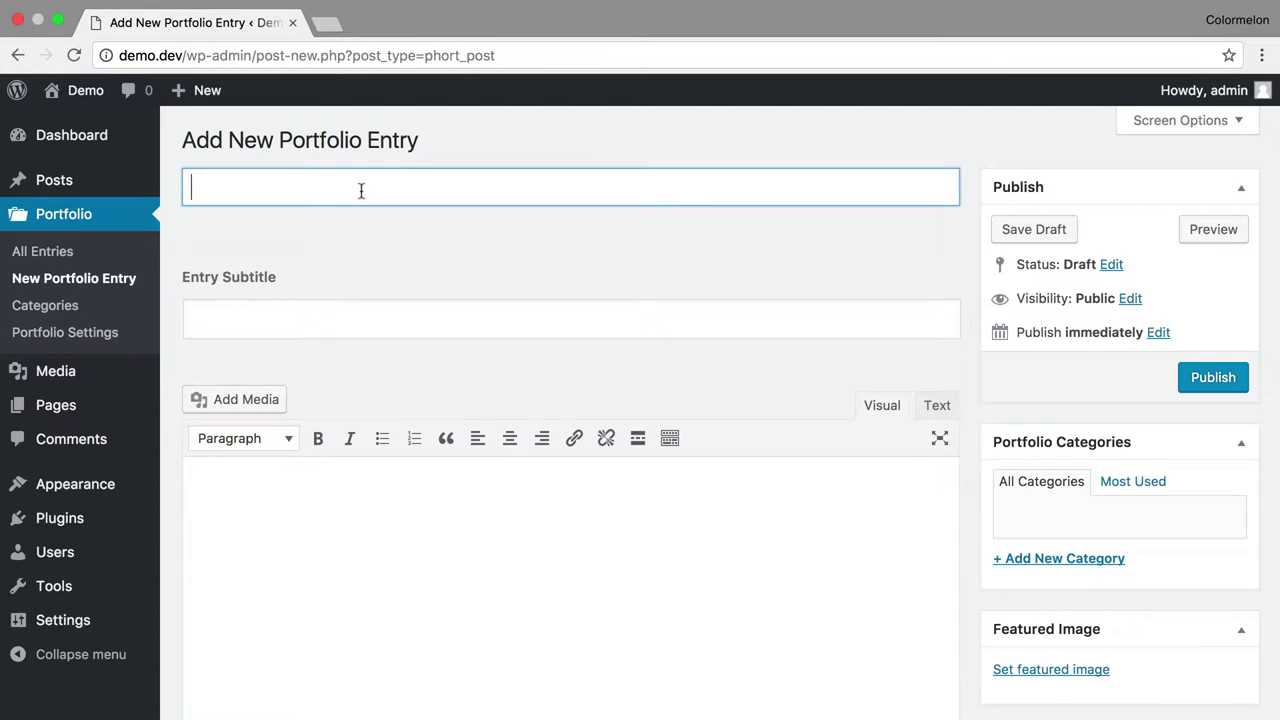
text(Misty Mountains)
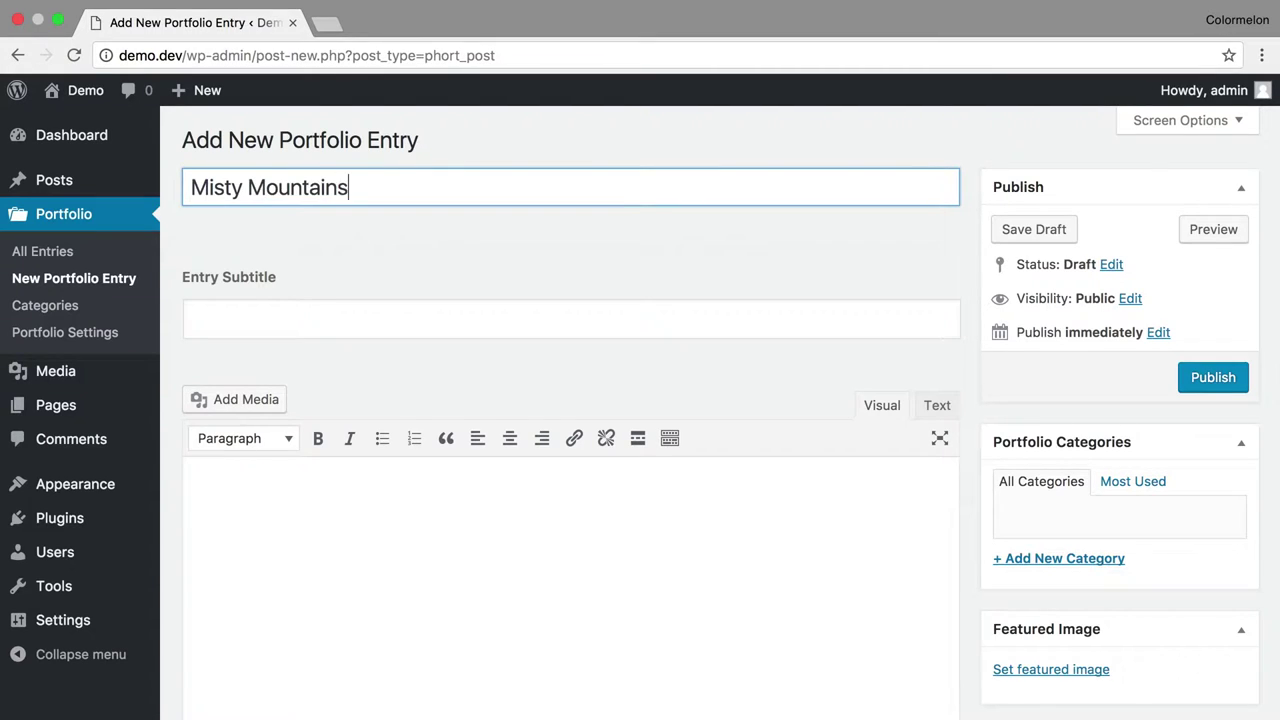
click(1084, 561)
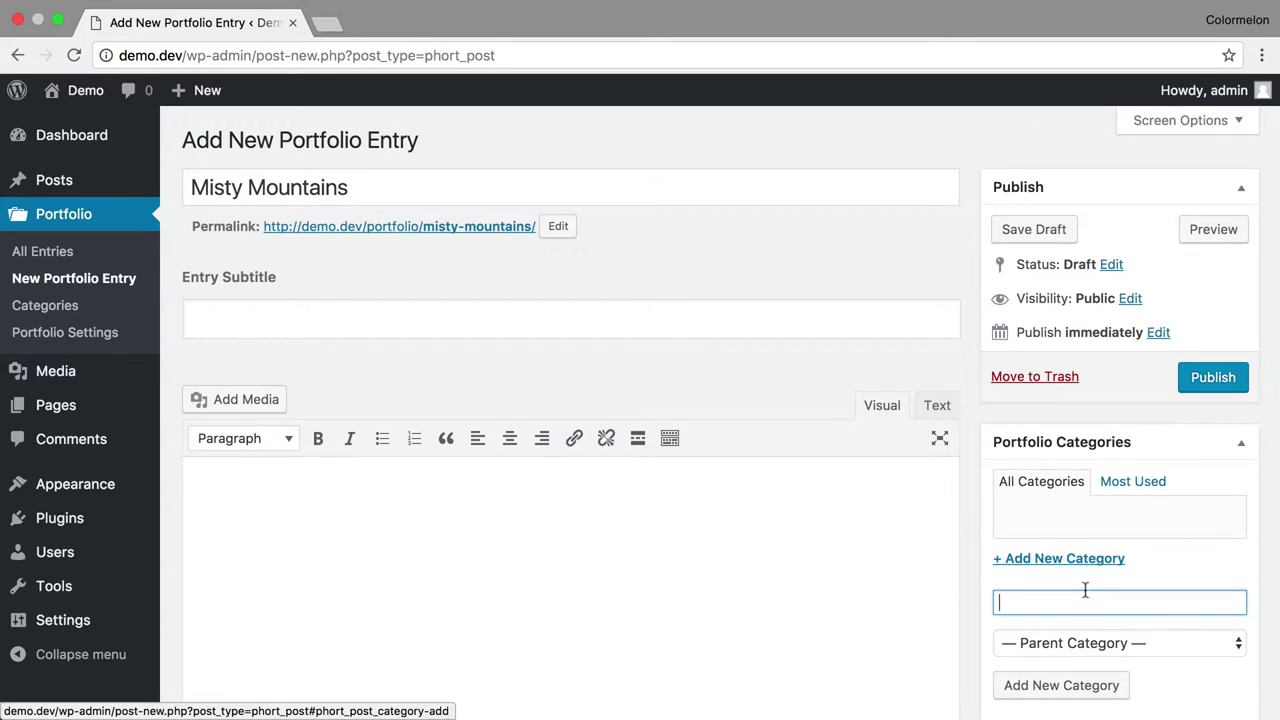
text(Landscapes)
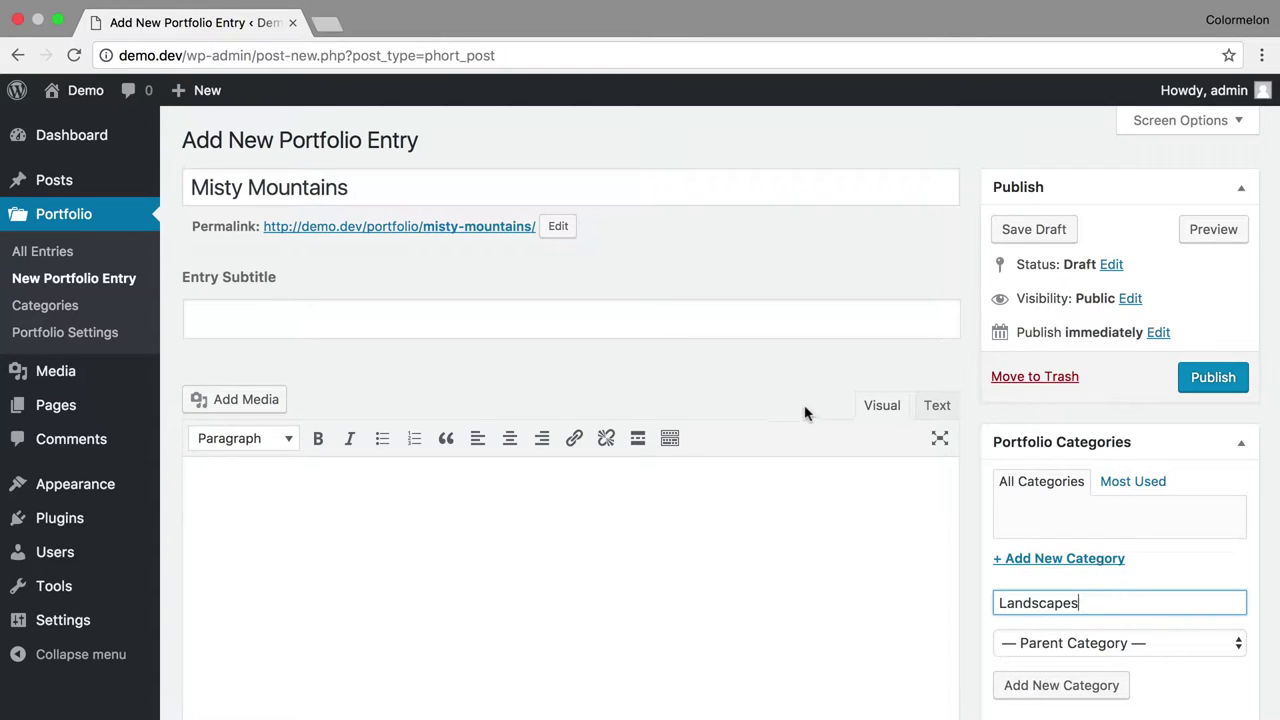
- Add the eight landscape photos, without the fern picture, to the Misty Mountains entry's Photography Portfolio gallery
scroll(769, 509, down, 5)
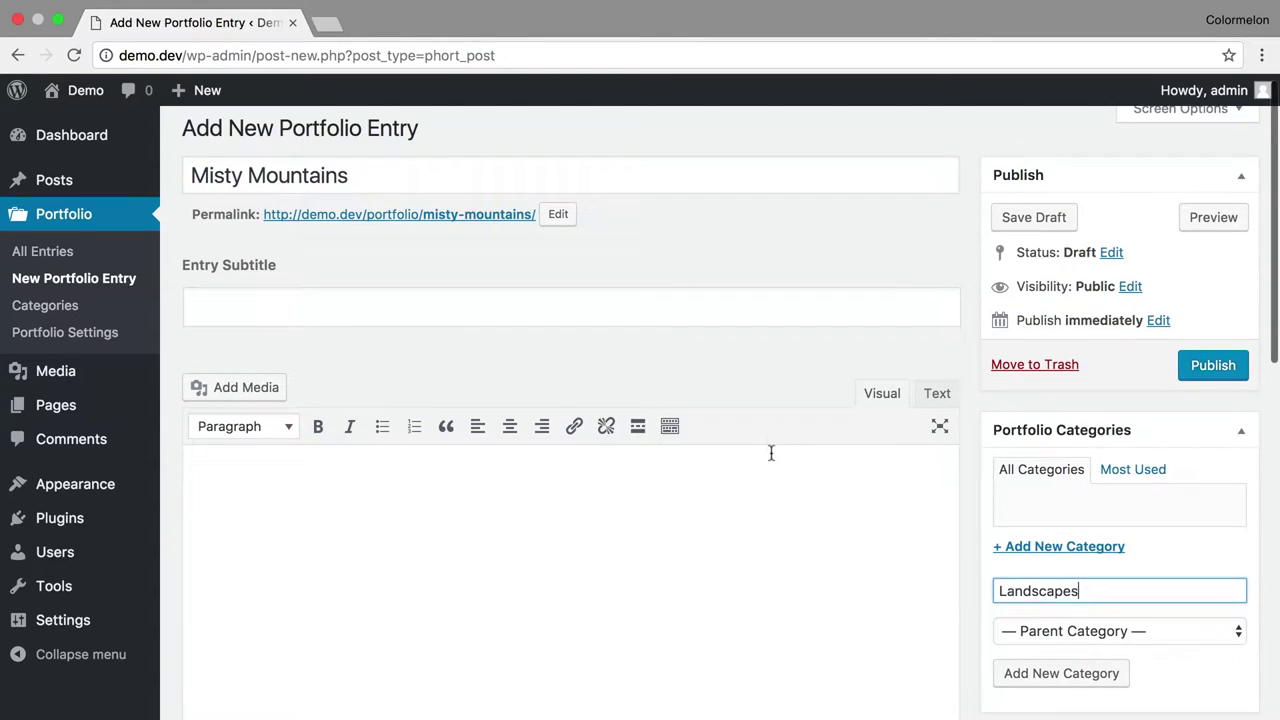
scroll(768, 451, up, 1)
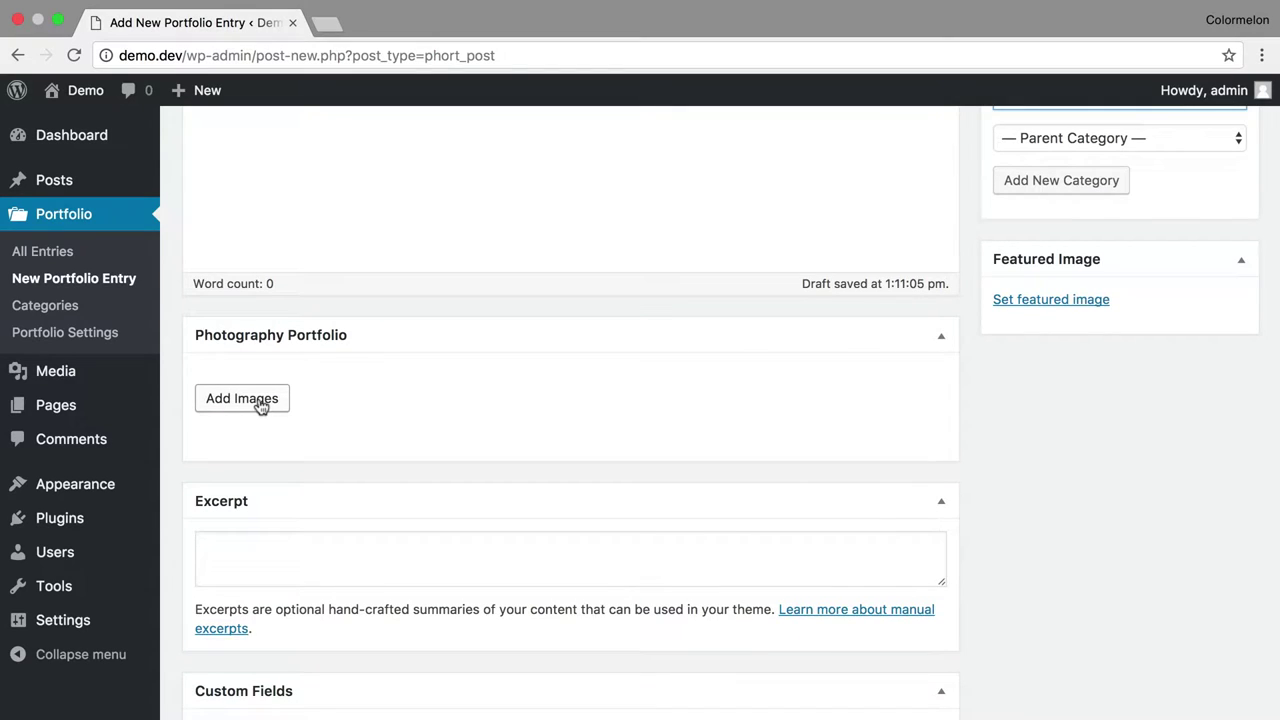
click(260, 400)
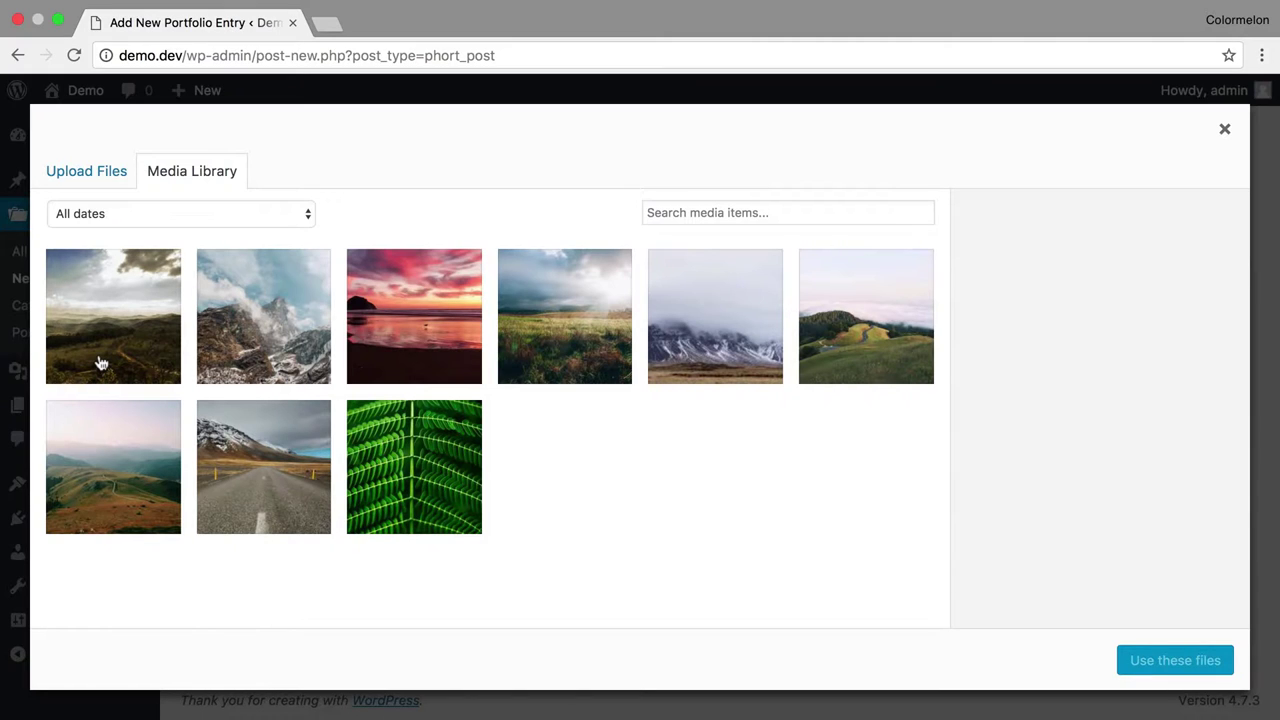
click(100, 362)
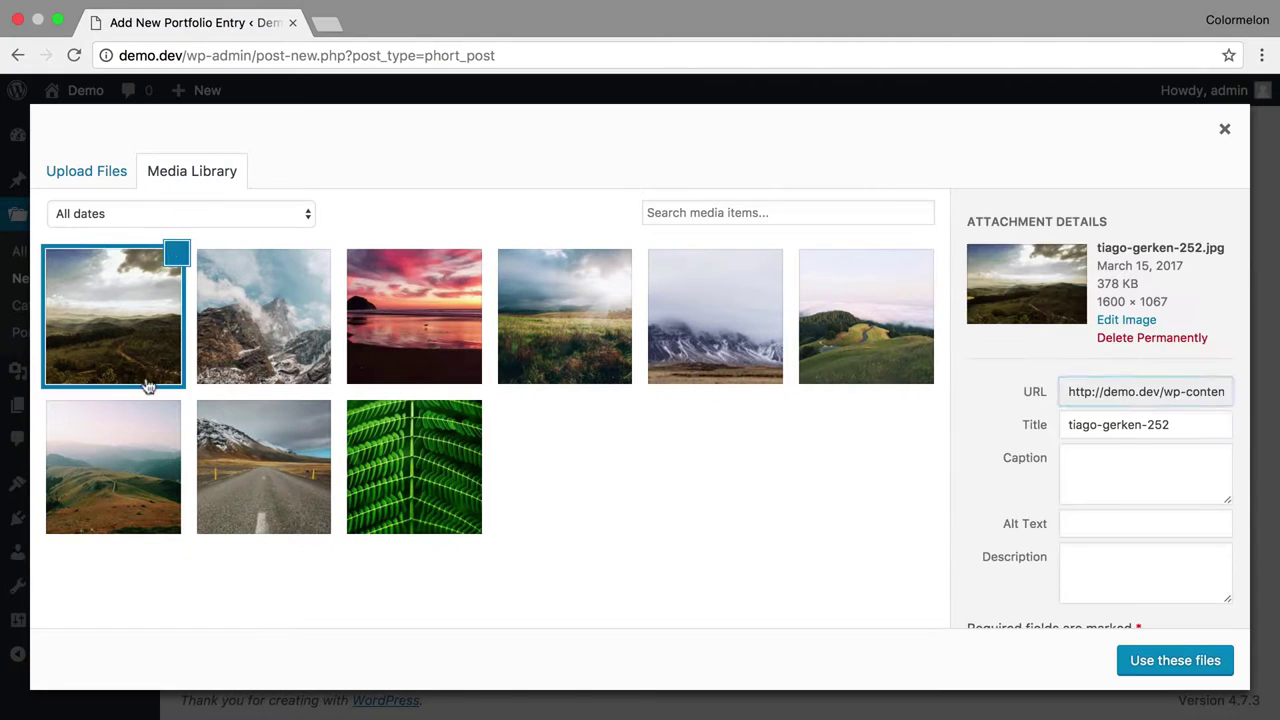
shift+click(263, 481)
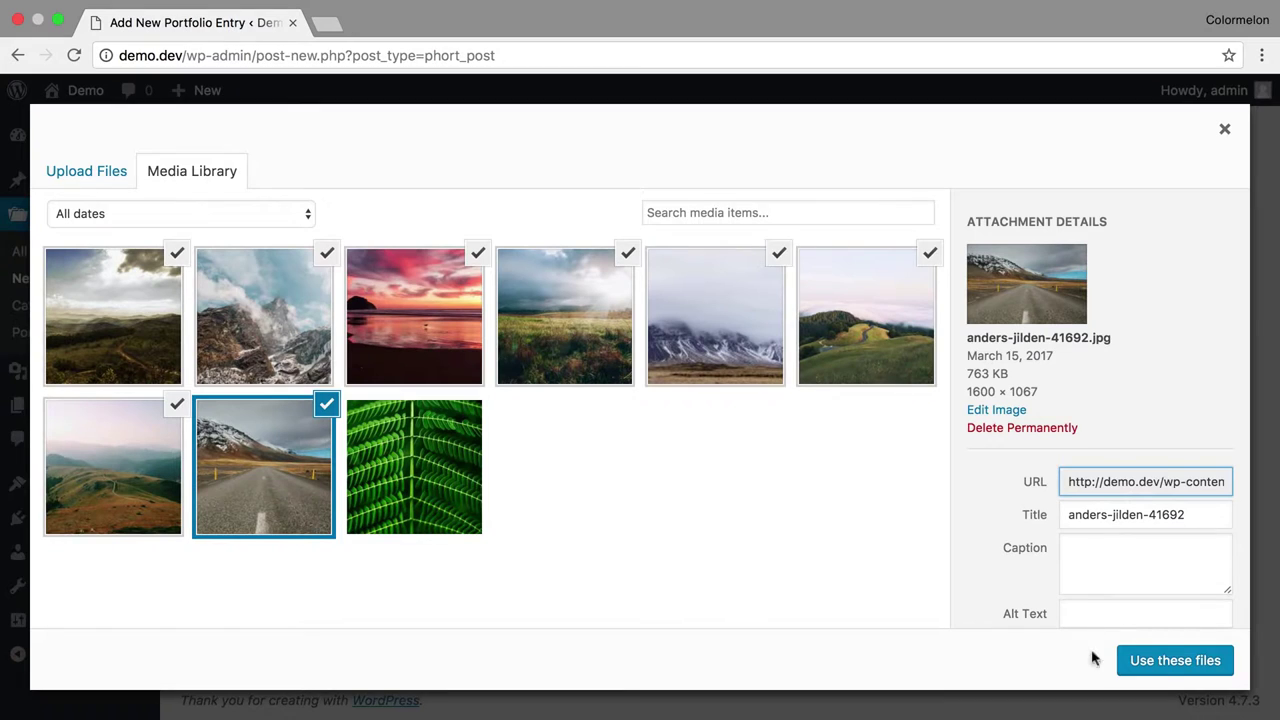
click(1168, 674)
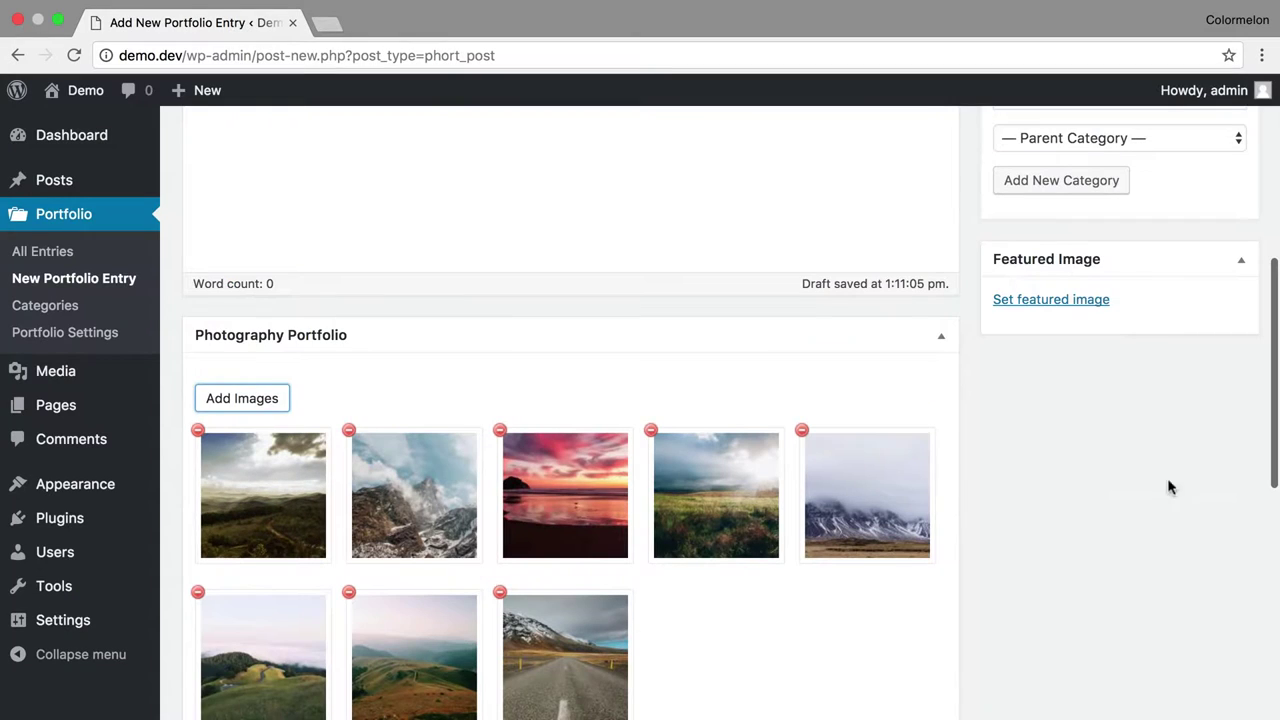
- Set the photo of the cloud-covered snowy mountain as the Misty Mountains entry's featured image and publish the entry
click(1085, 299)
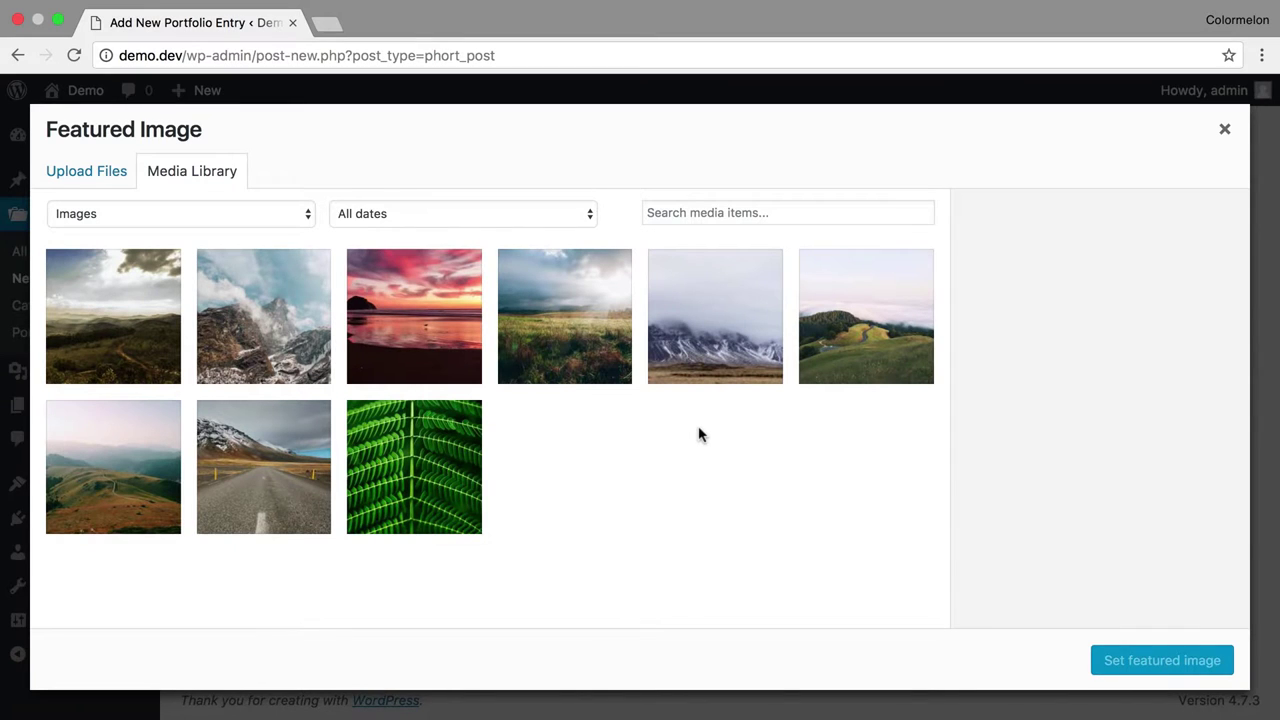
click(712, 372)
click(1152, 662)
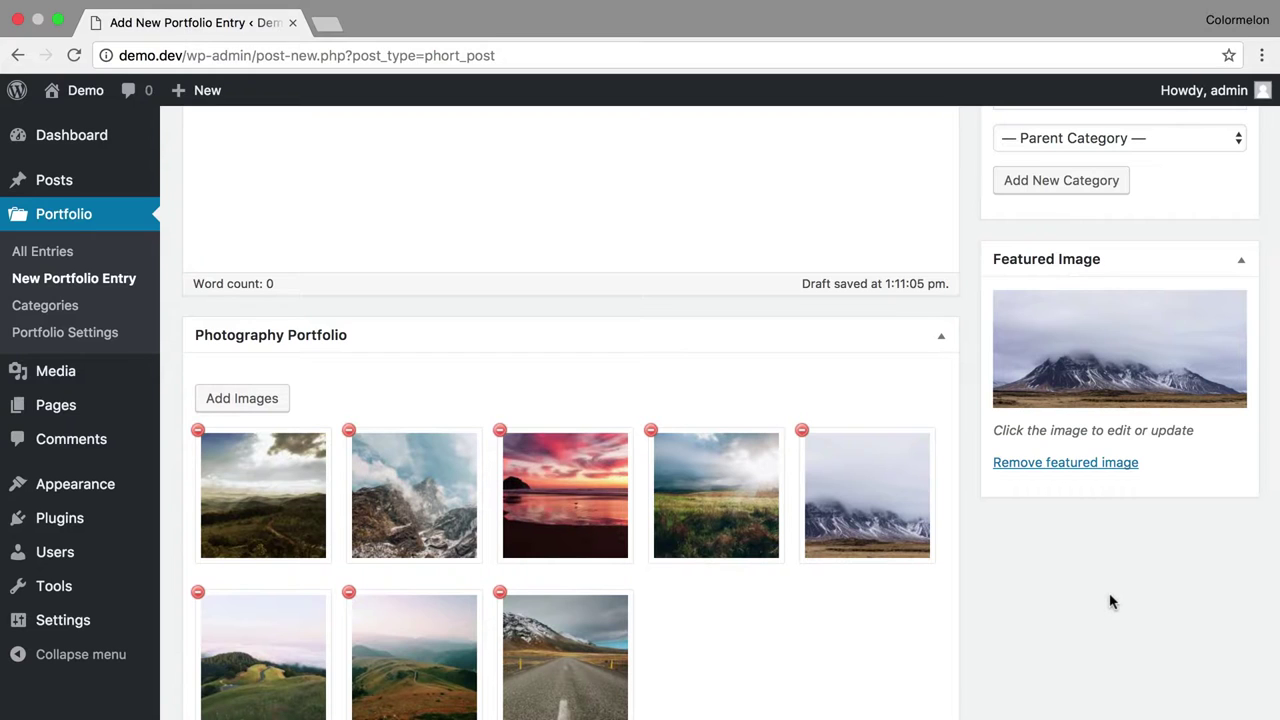
scroll(1115, 560, up, 10)
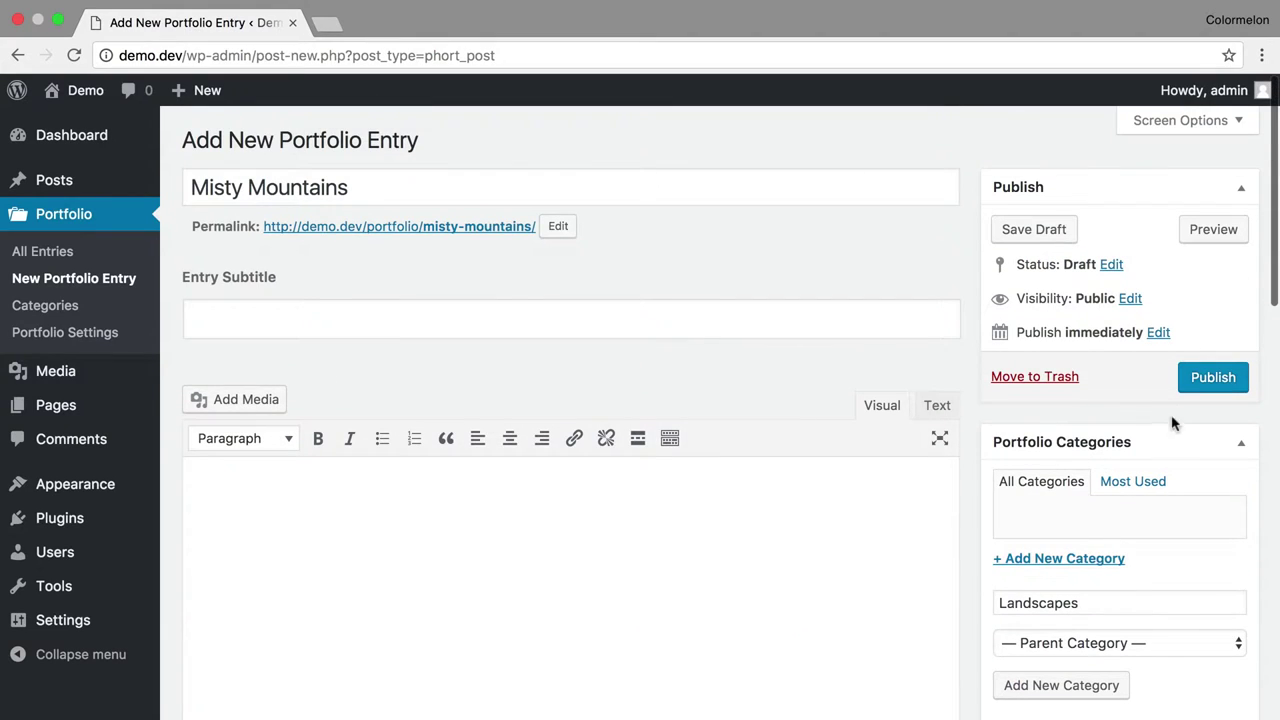
click(1192, 390)
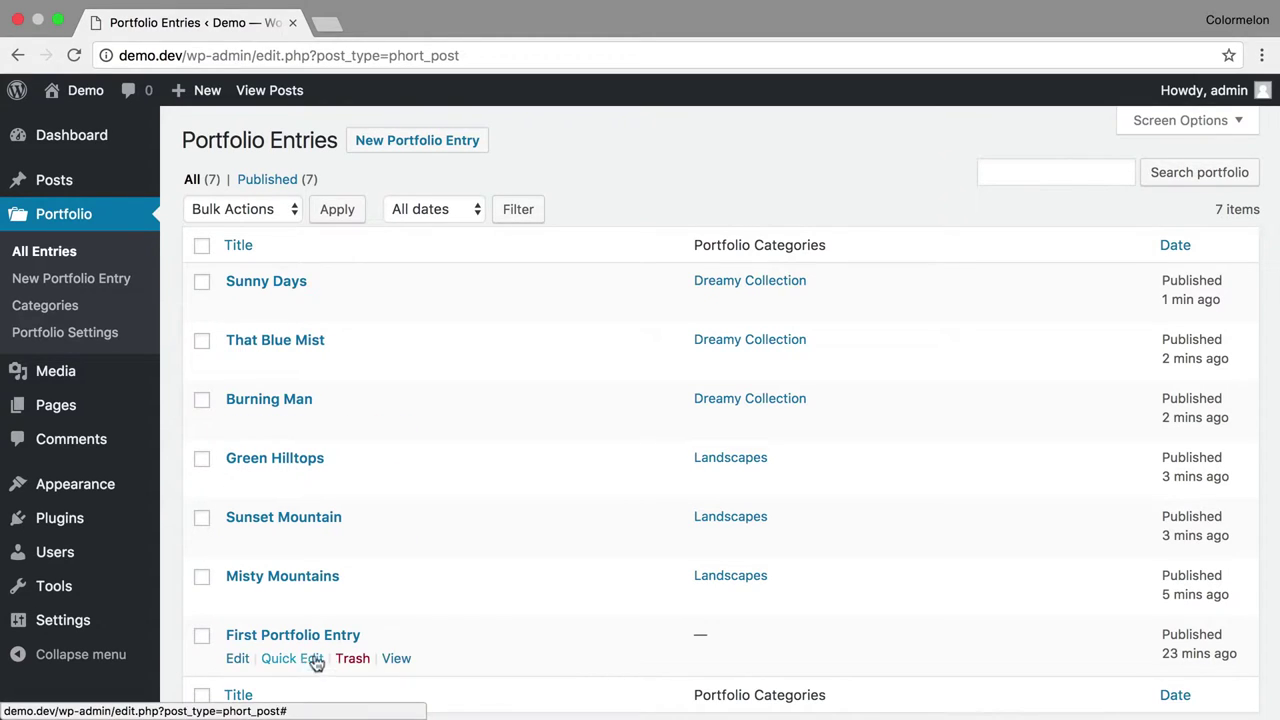
- Assign First Portfolio Entry to the Dreamy Collection and Landscapes categories through Quick Edit and update it
click(291, 658)
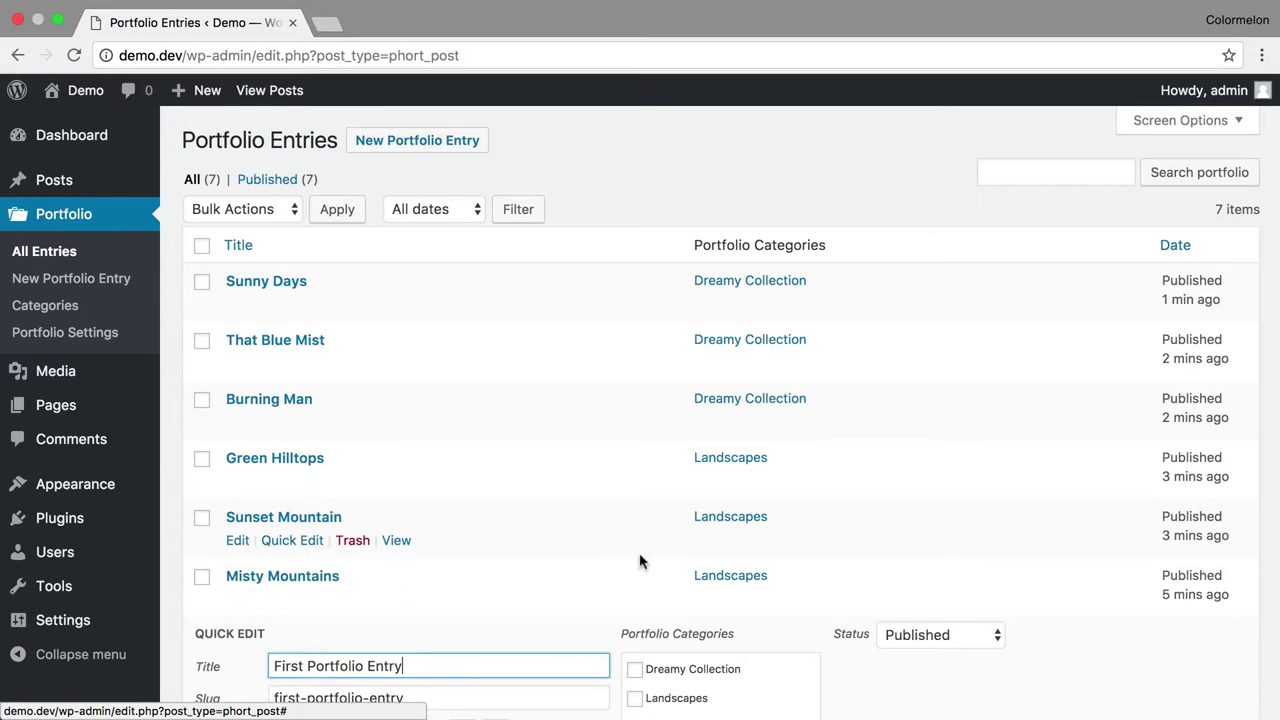
scroll(645, 555, down, 4)
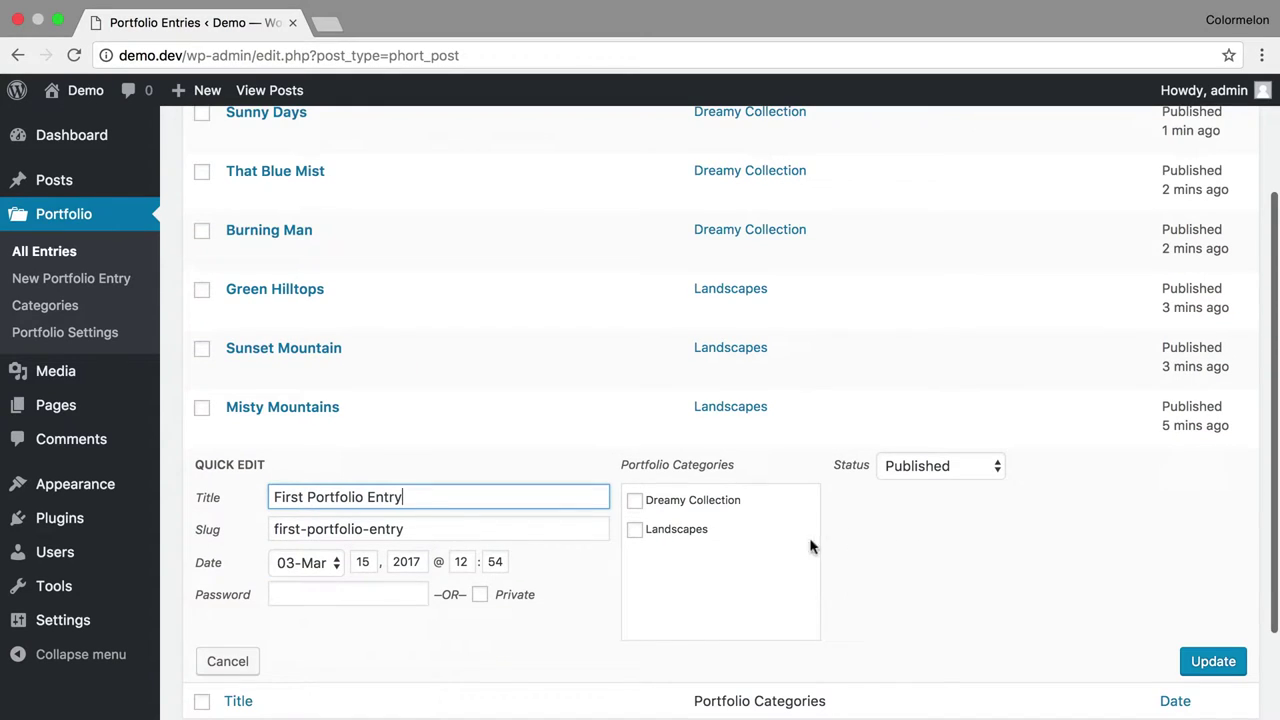
click(698, 535)
click(711, 505)
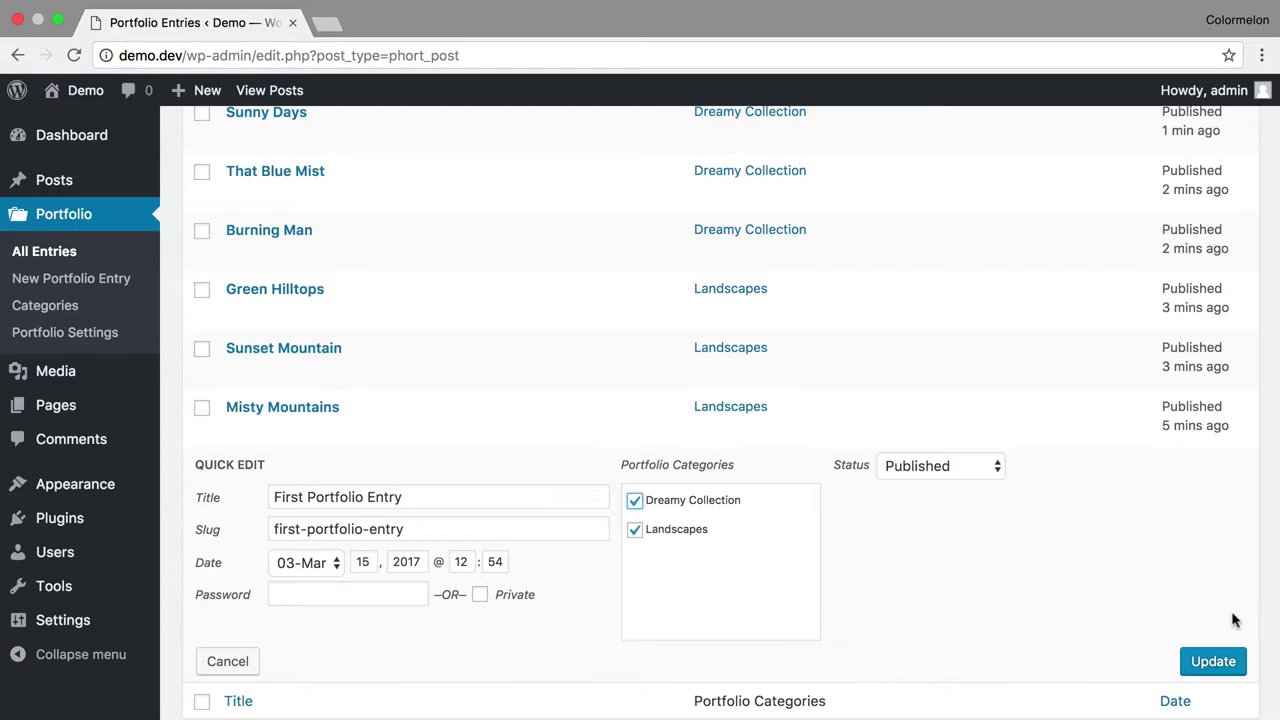
click(1229, 662)
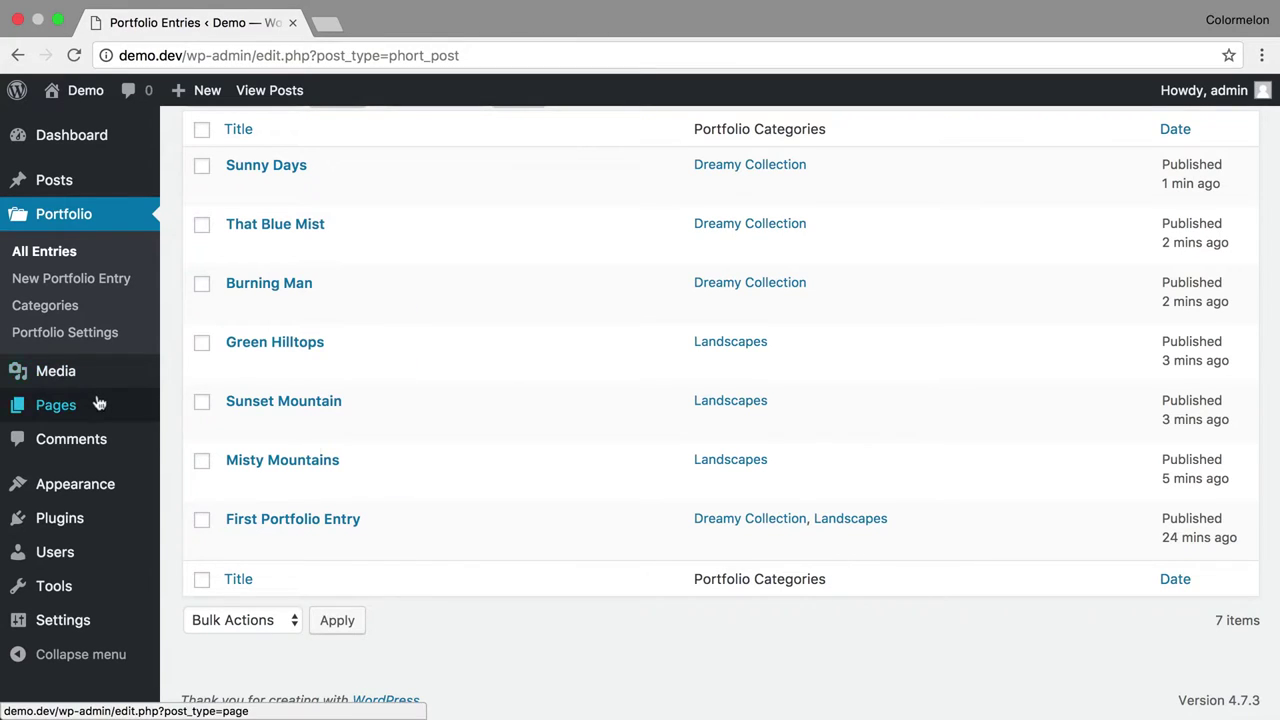
- View the published Portfolio page from the site's list of pages and look through its entry thumbnails
click(246, 410)
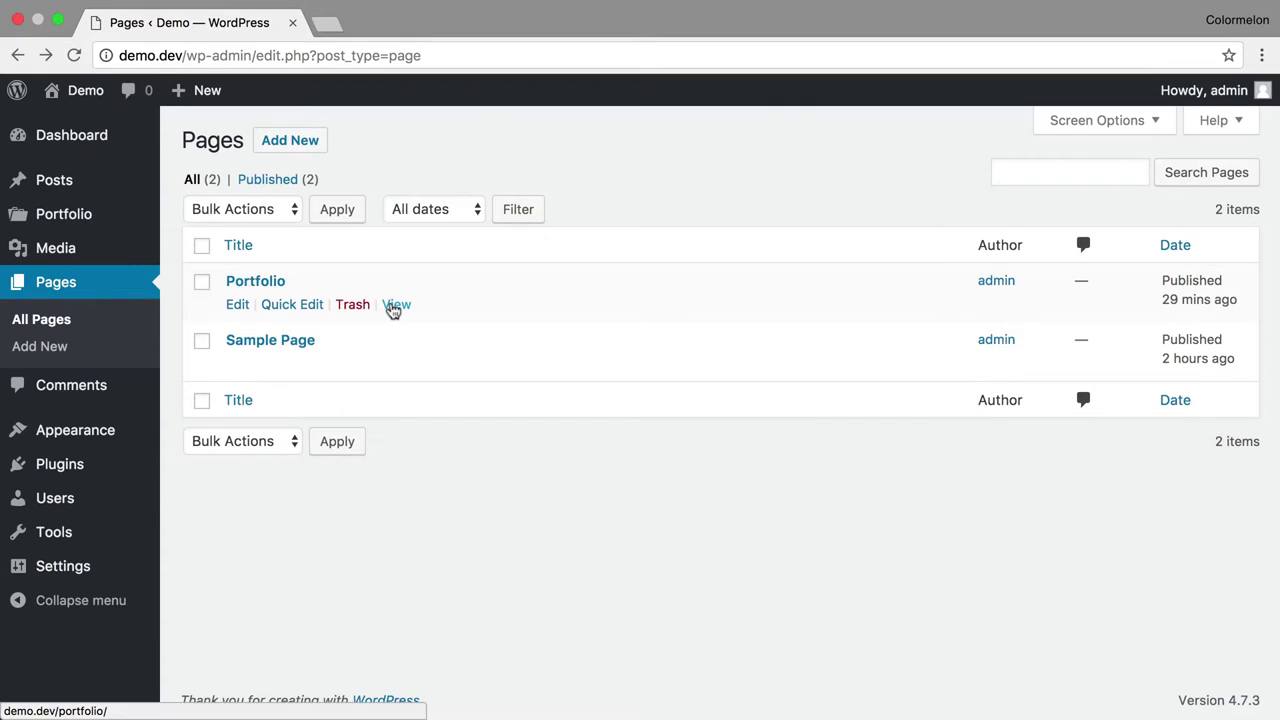
click(395, 306)
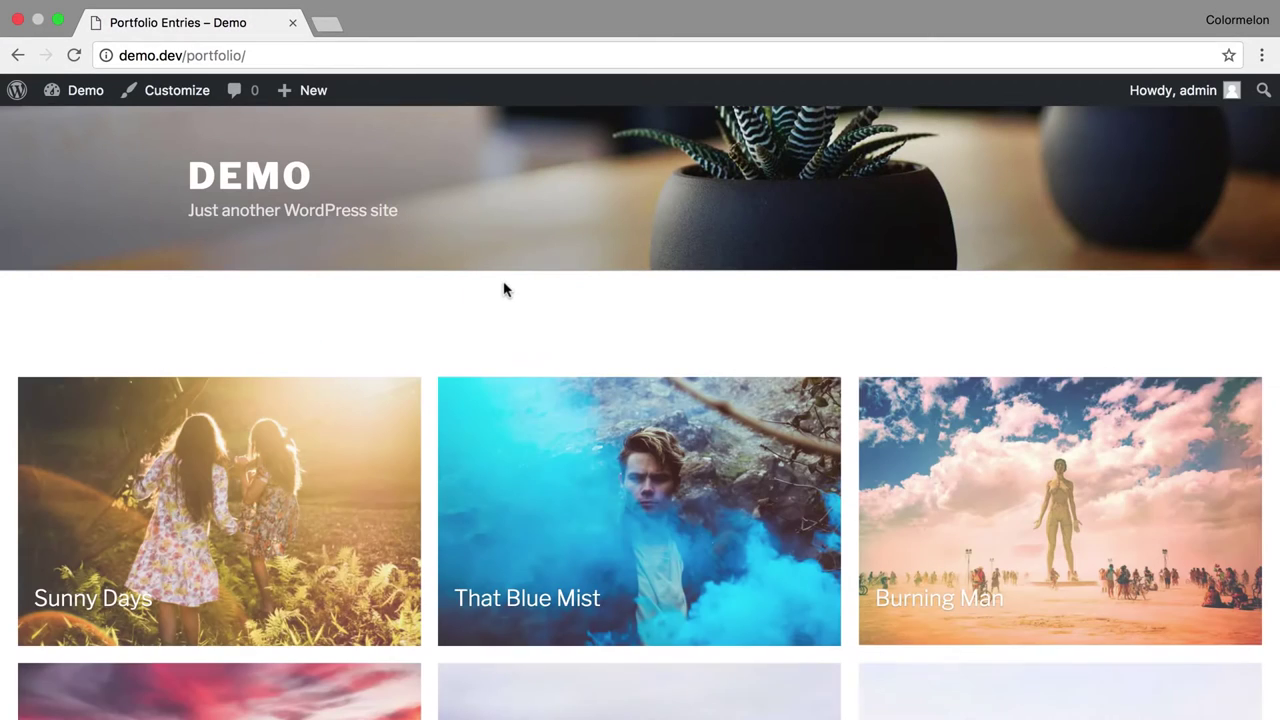
scroll(424, 335, down, 5)
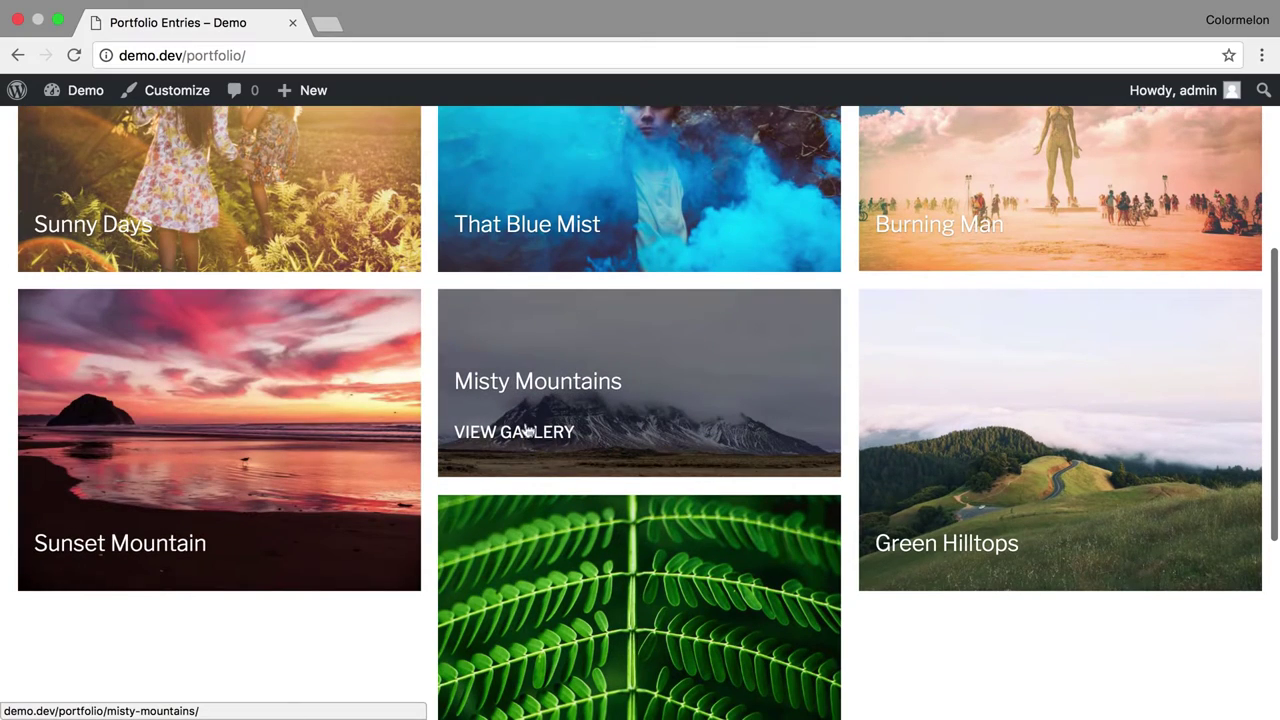
- Open the Misty Mountains gallery from the Portfolio page, examine its images and return to the Portfolio page
click(741, 429)
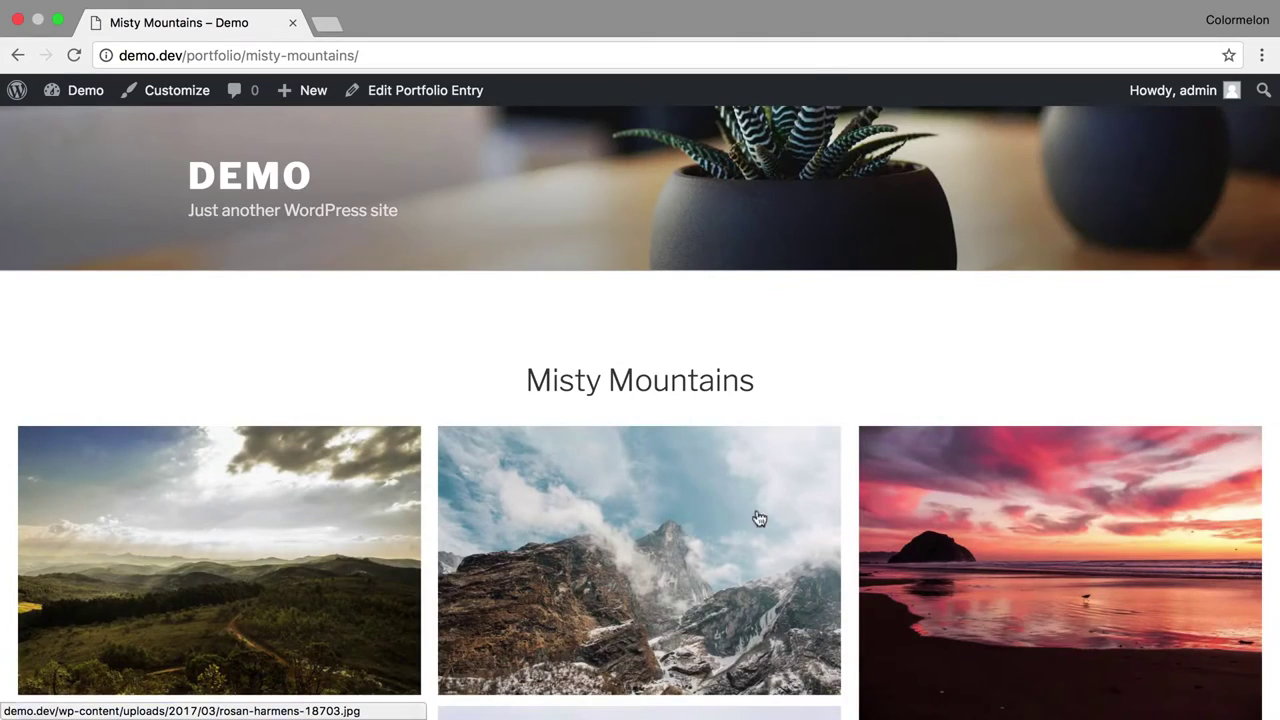
scroll(818, 500, down, 6)
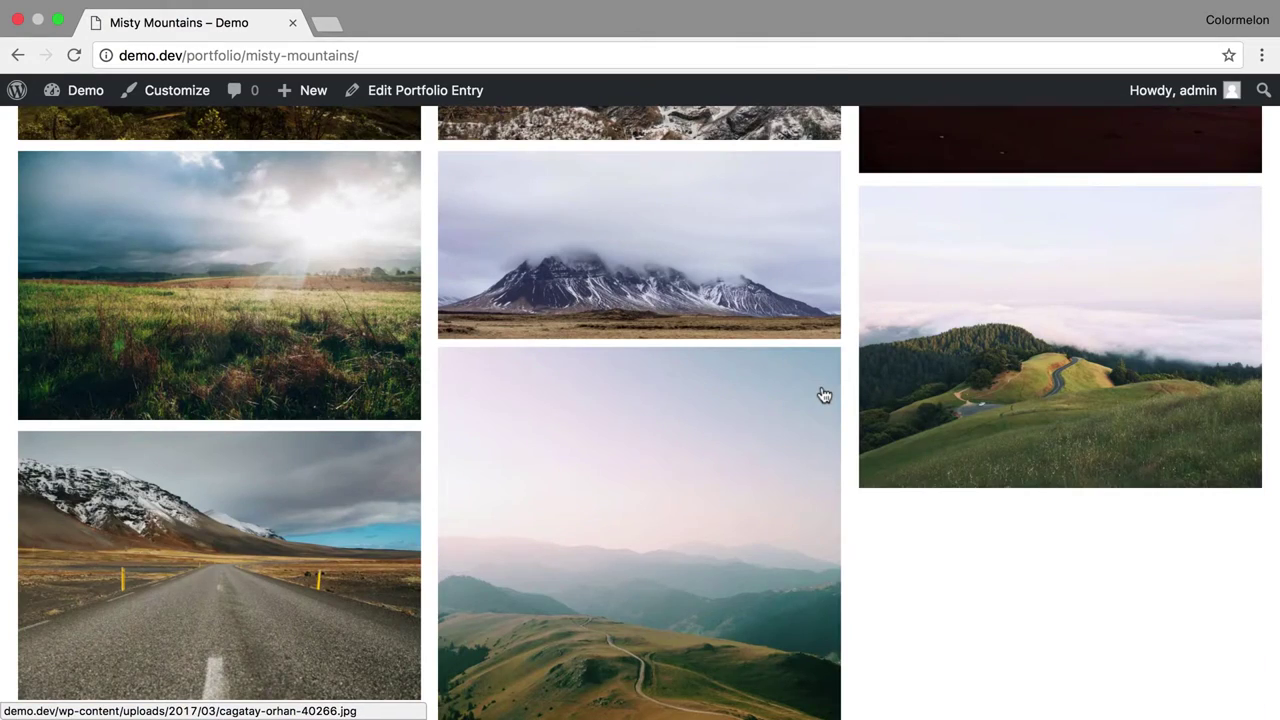
scroll(886, 640, down, 4)
scroll(893, 587, up, 10)
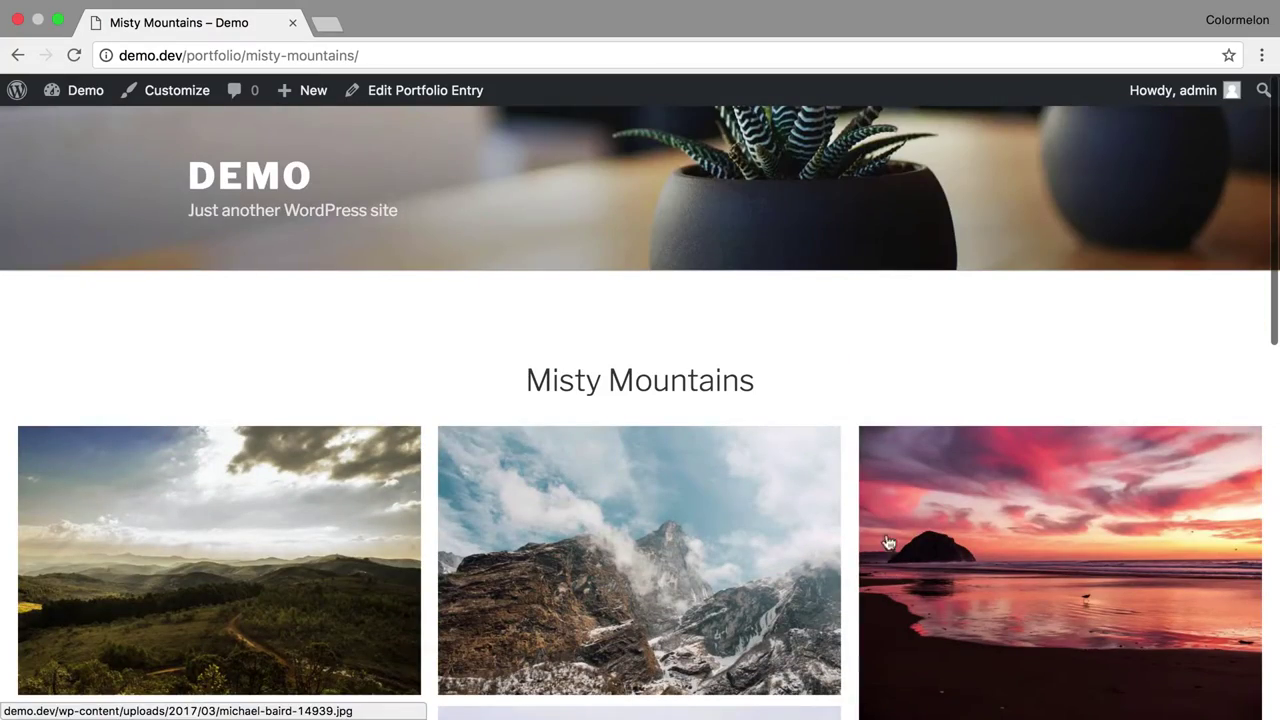
click(10, 54)
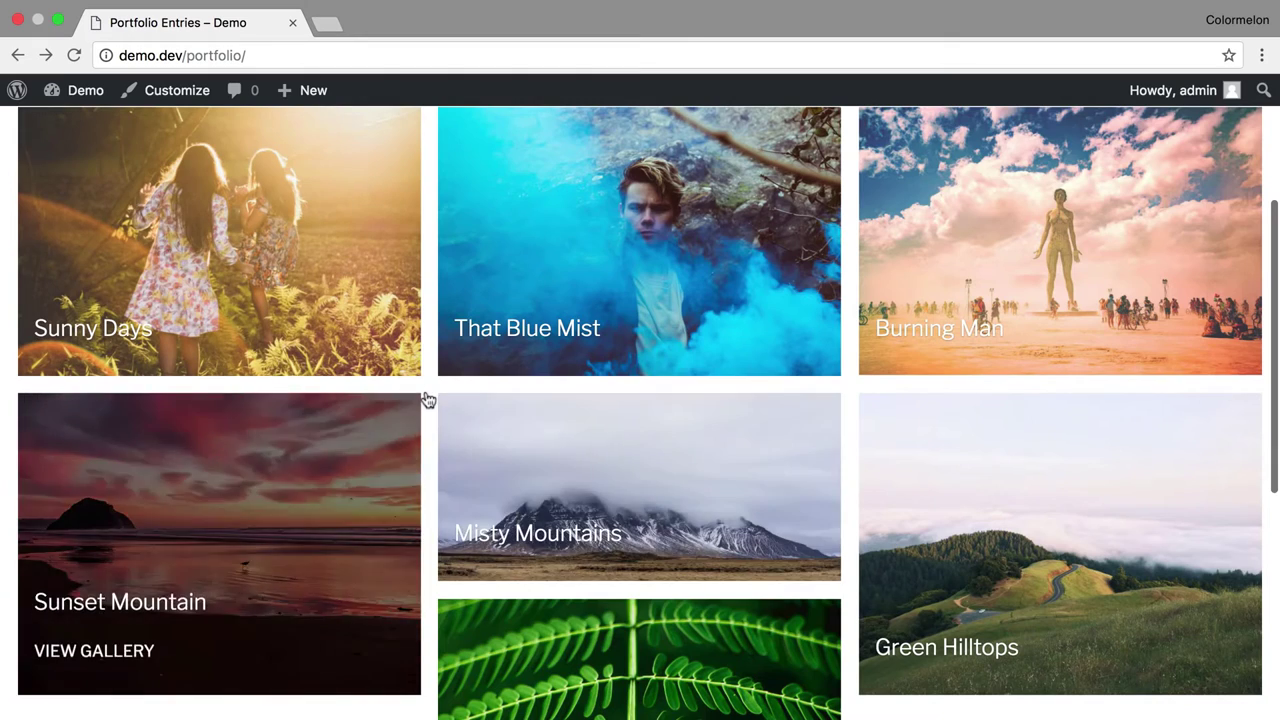
scroll(428, 400, up, 3)
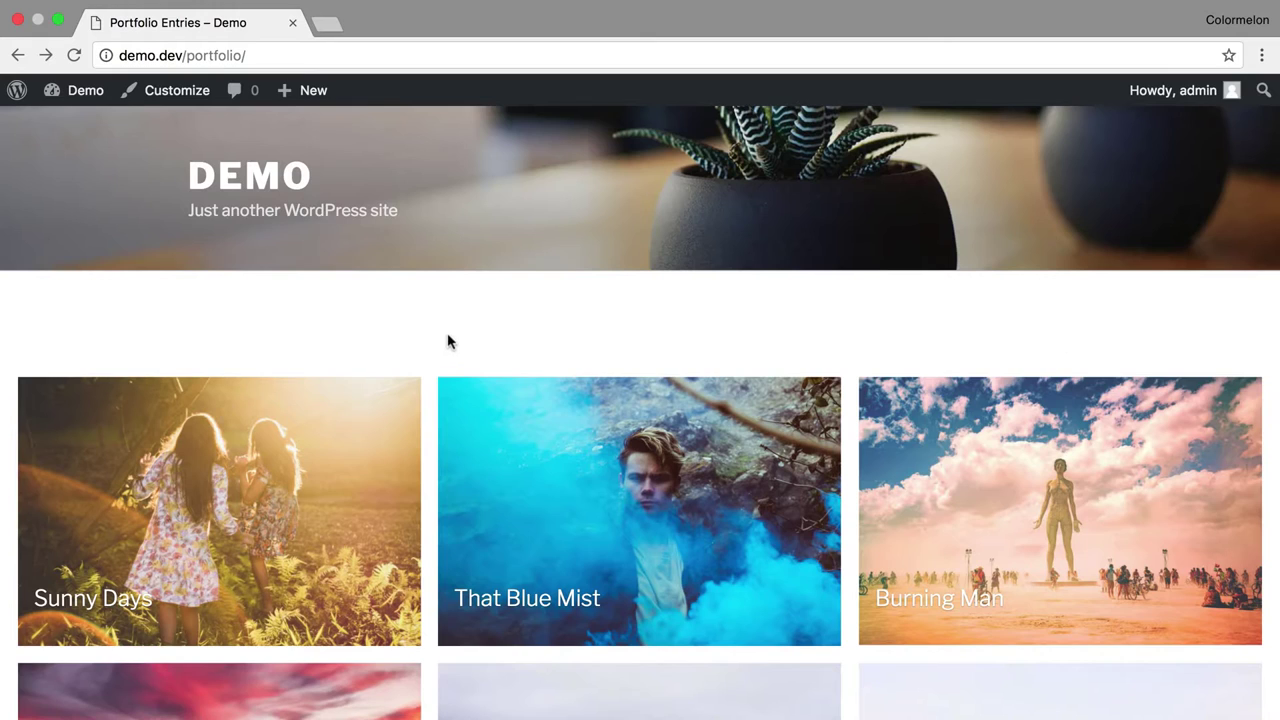
- Create a navigation menu named "Main Menu" in the site administration, assign it to the Top Menu location and save it
mouse_move(86, 92)
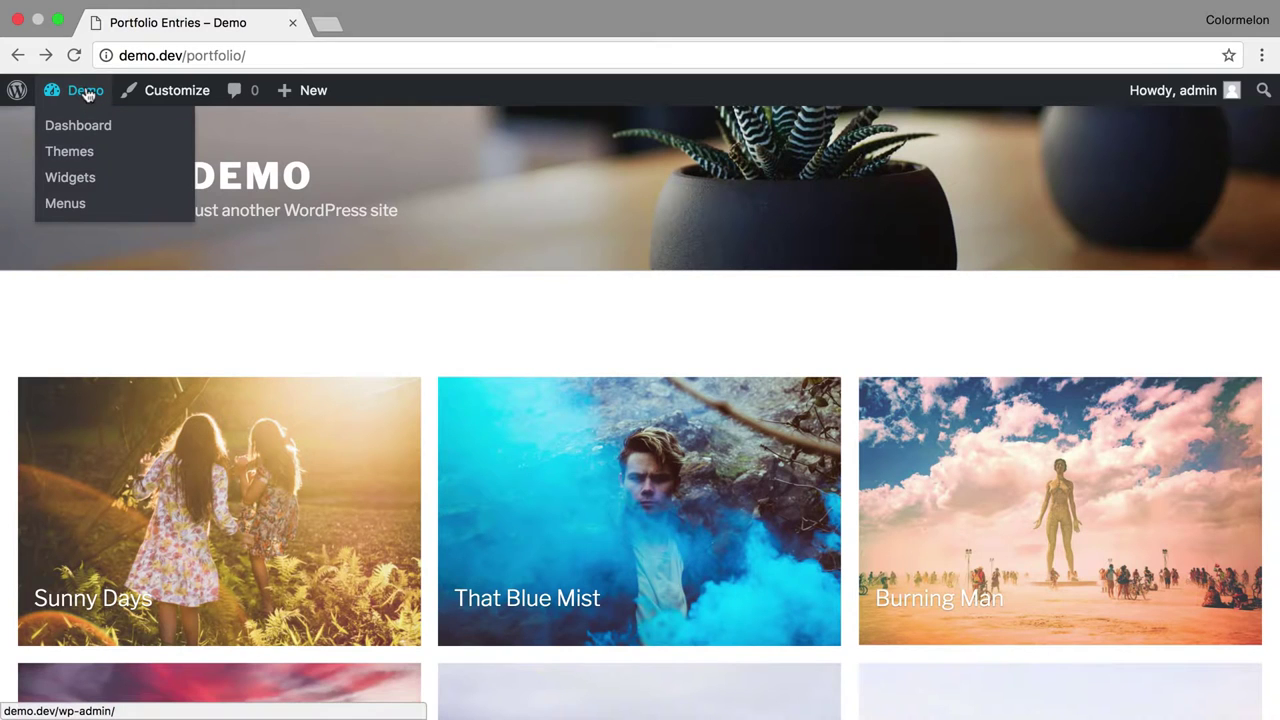
click(97, 127)
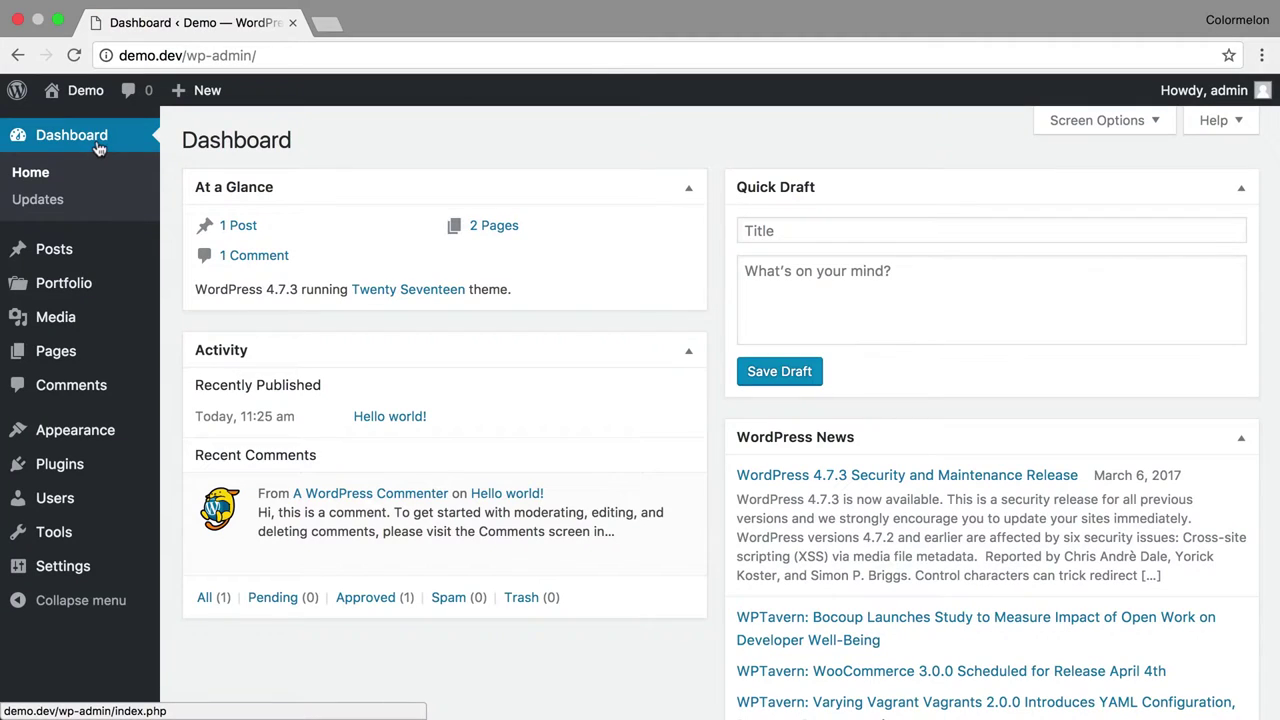
mouse_move(120, 430)
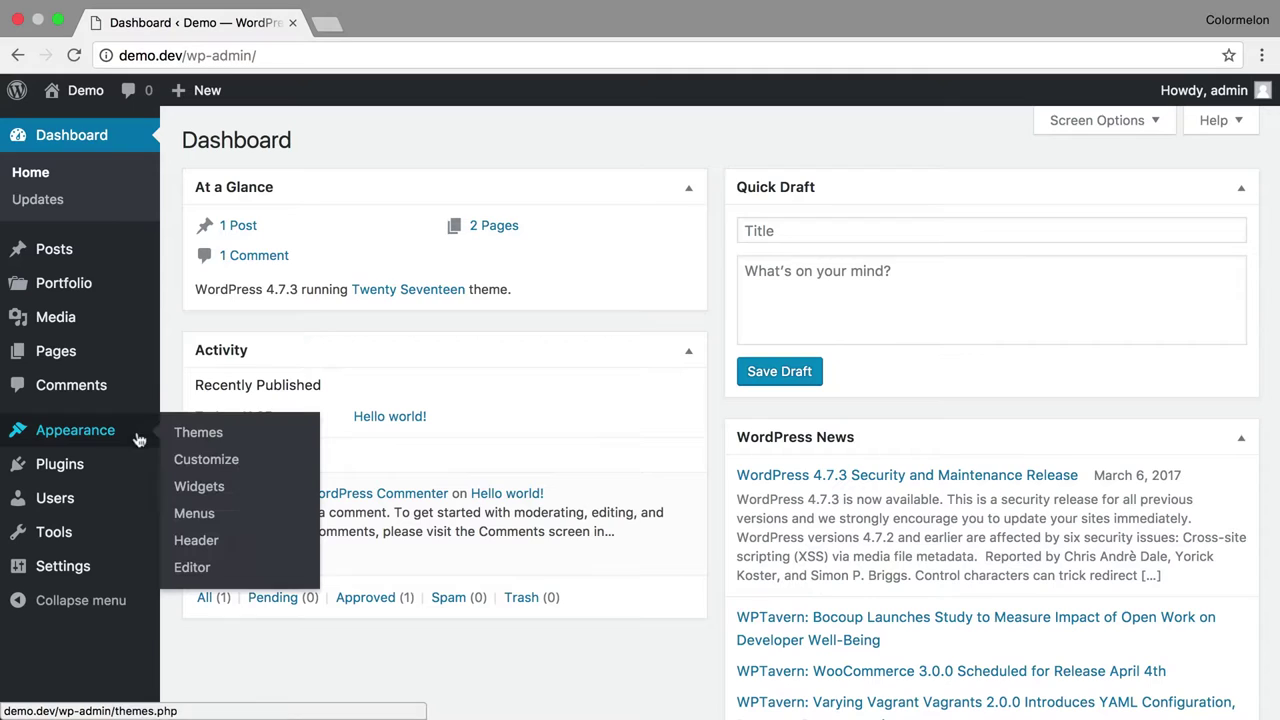
click(217, 513)
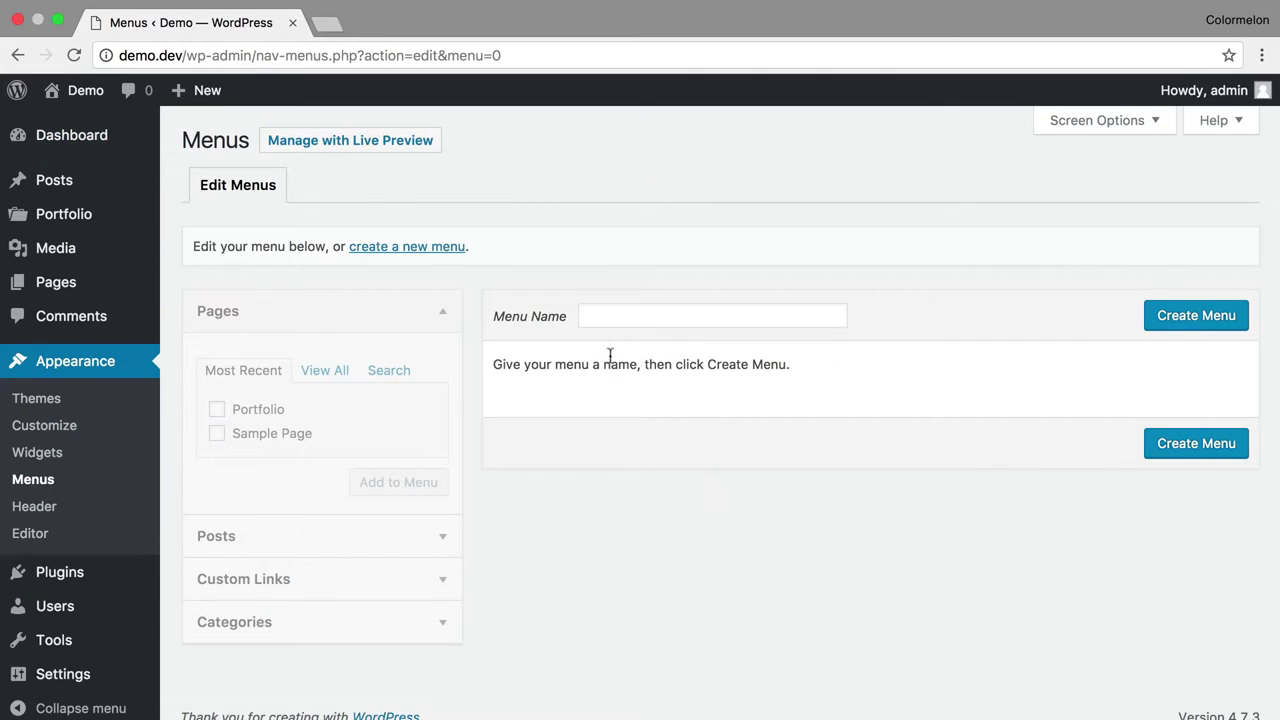
click(613, 320)
text(Mai)
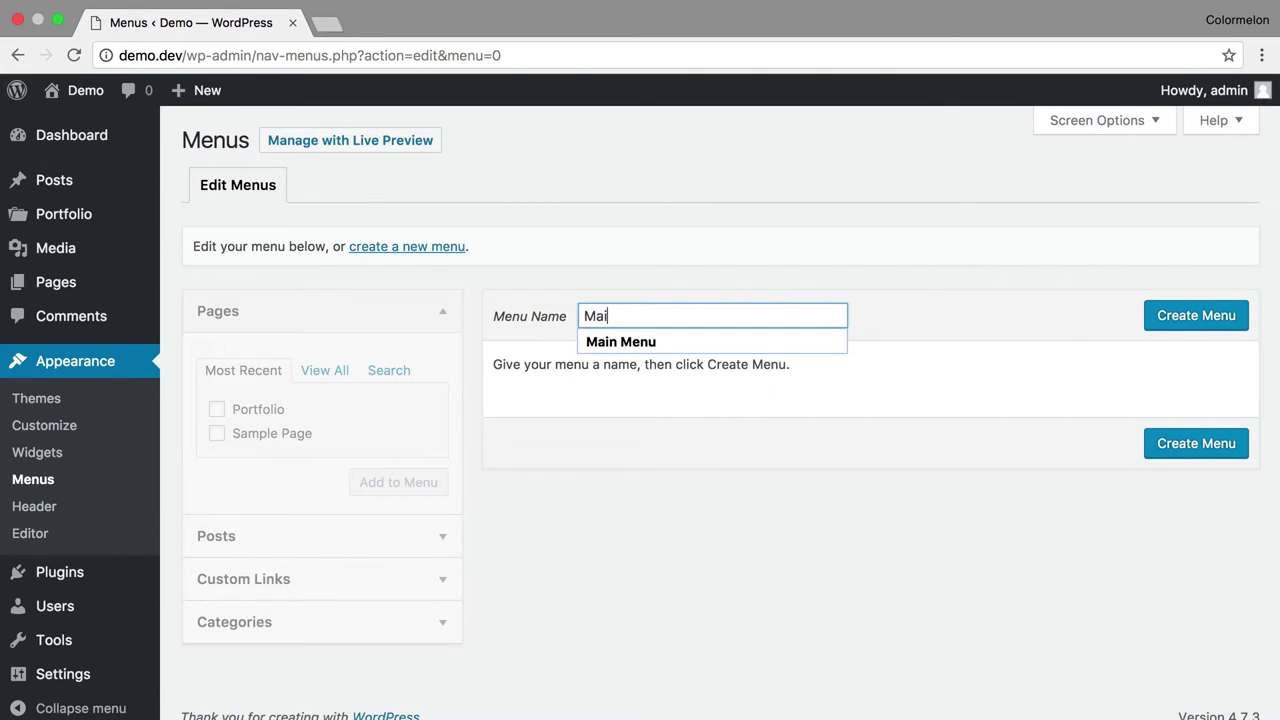
text(n Mern)
key(BackSpace)
key(BackSpace)
text(nu)
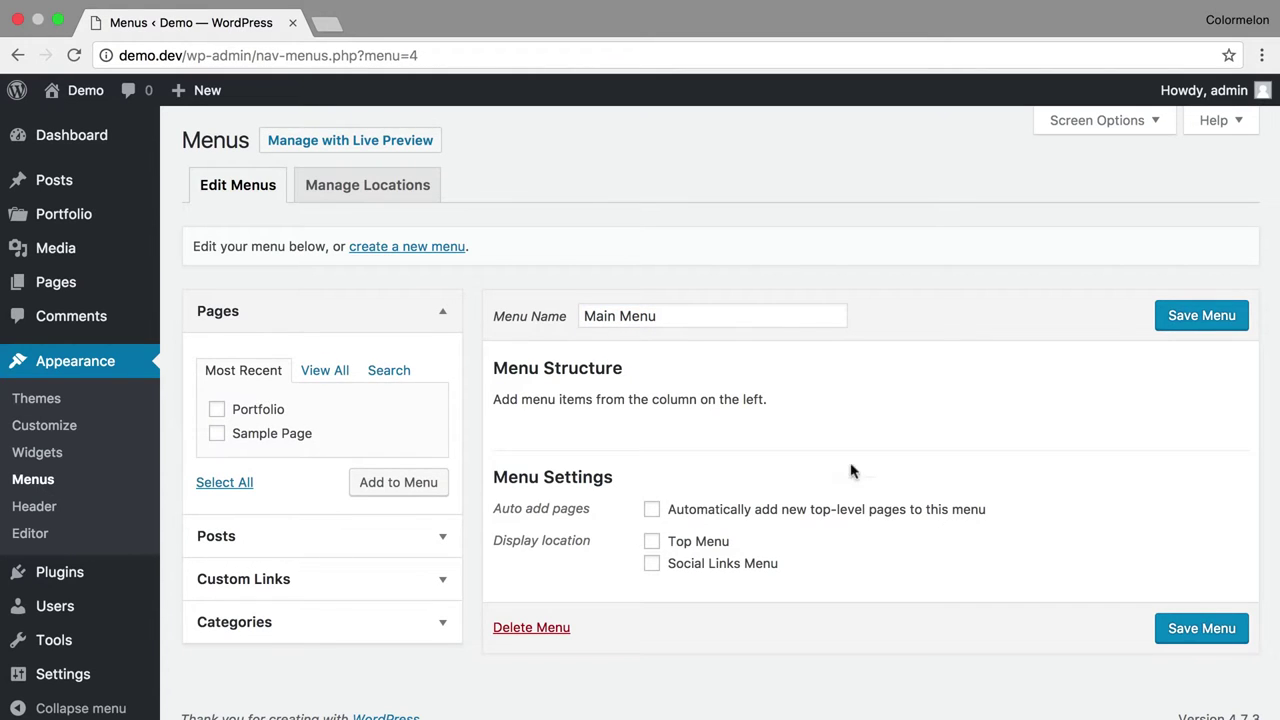
click(655, 541)
click(1194, 318)
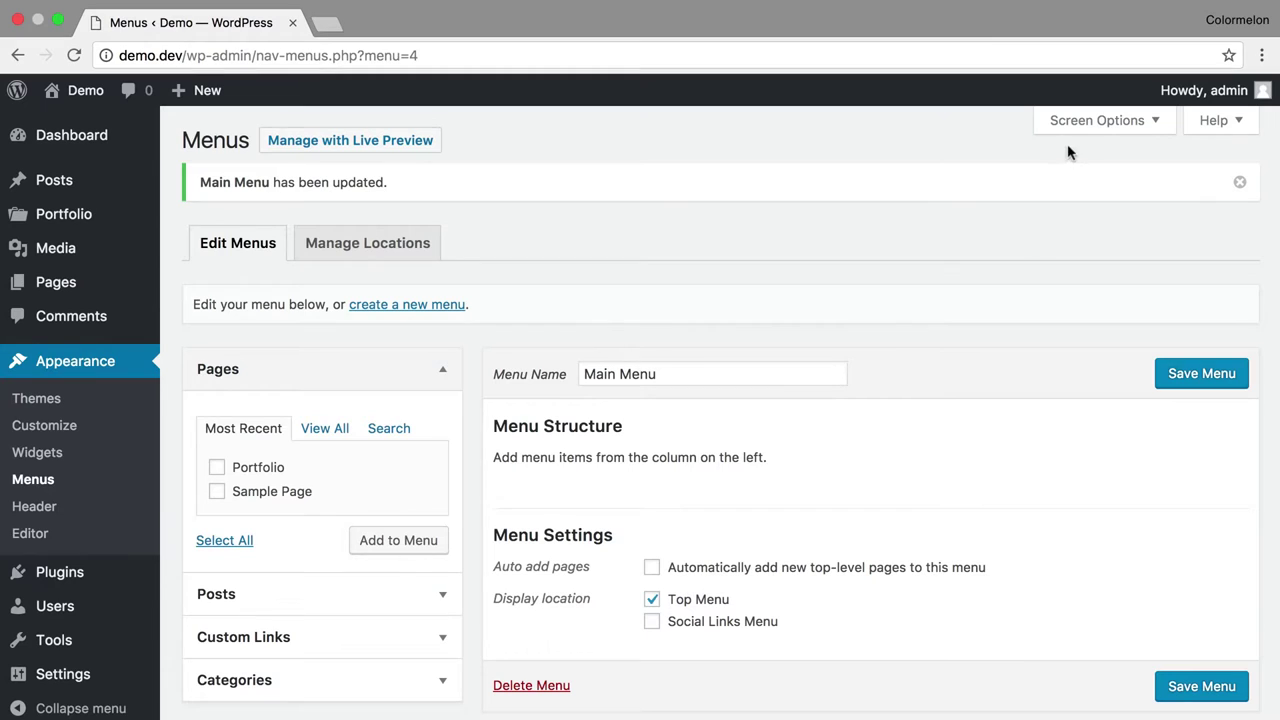
- Enable the Portfolio Categories box in the menu editor's screen options
click(1094, 128)
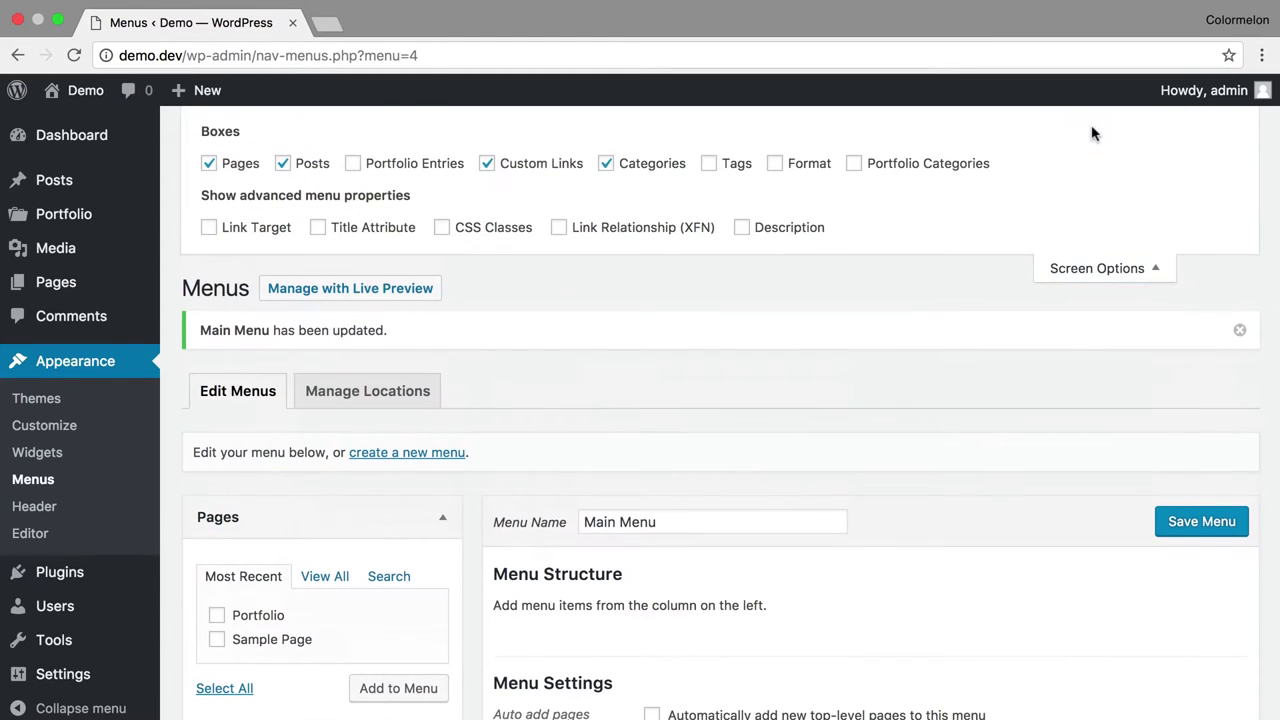
click(914, 167)
click(1117, 274)
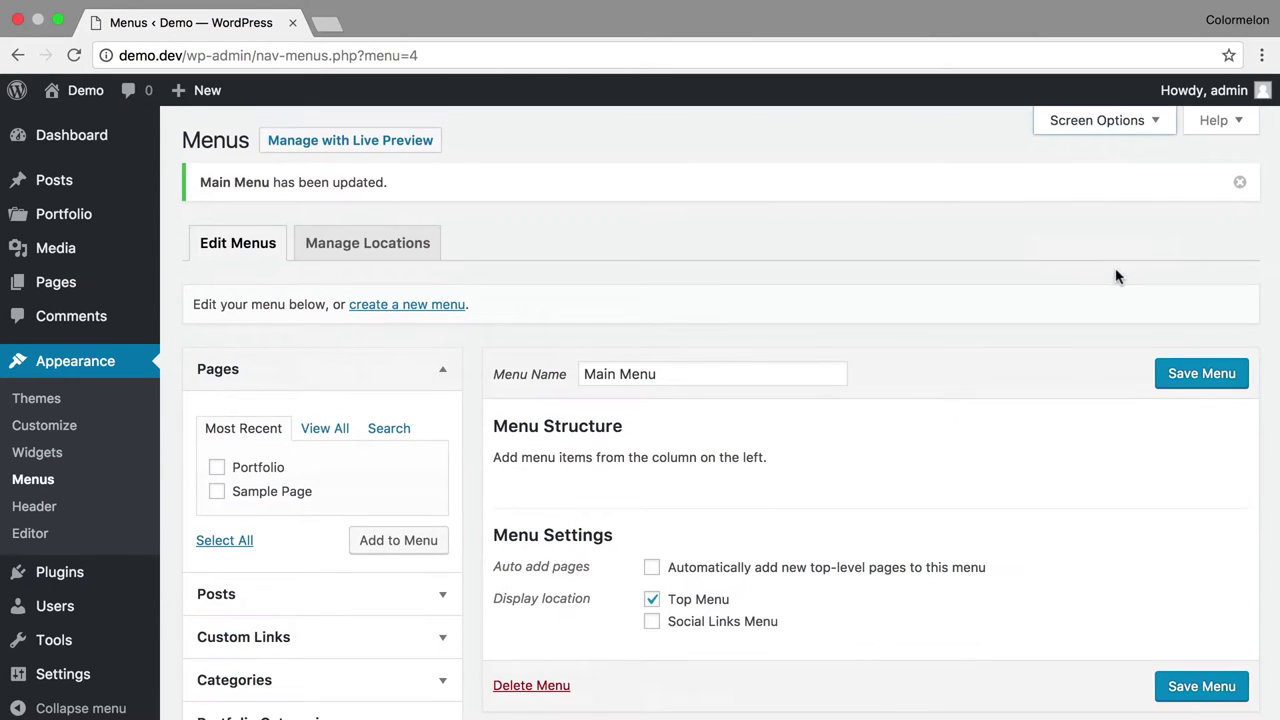
- Add the Landscapes and Dreamy Collection portfolio categories to the Main Menu
scroll(1008, 263, down, 3)
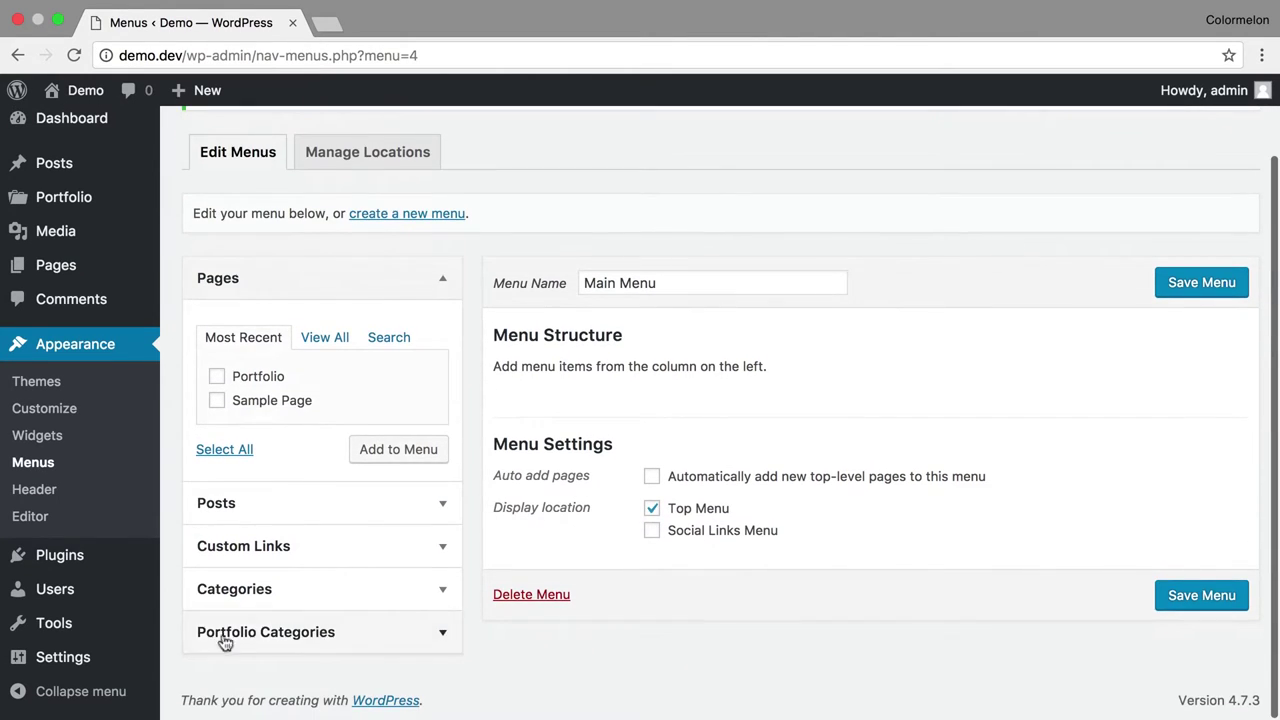
click(386, 634)
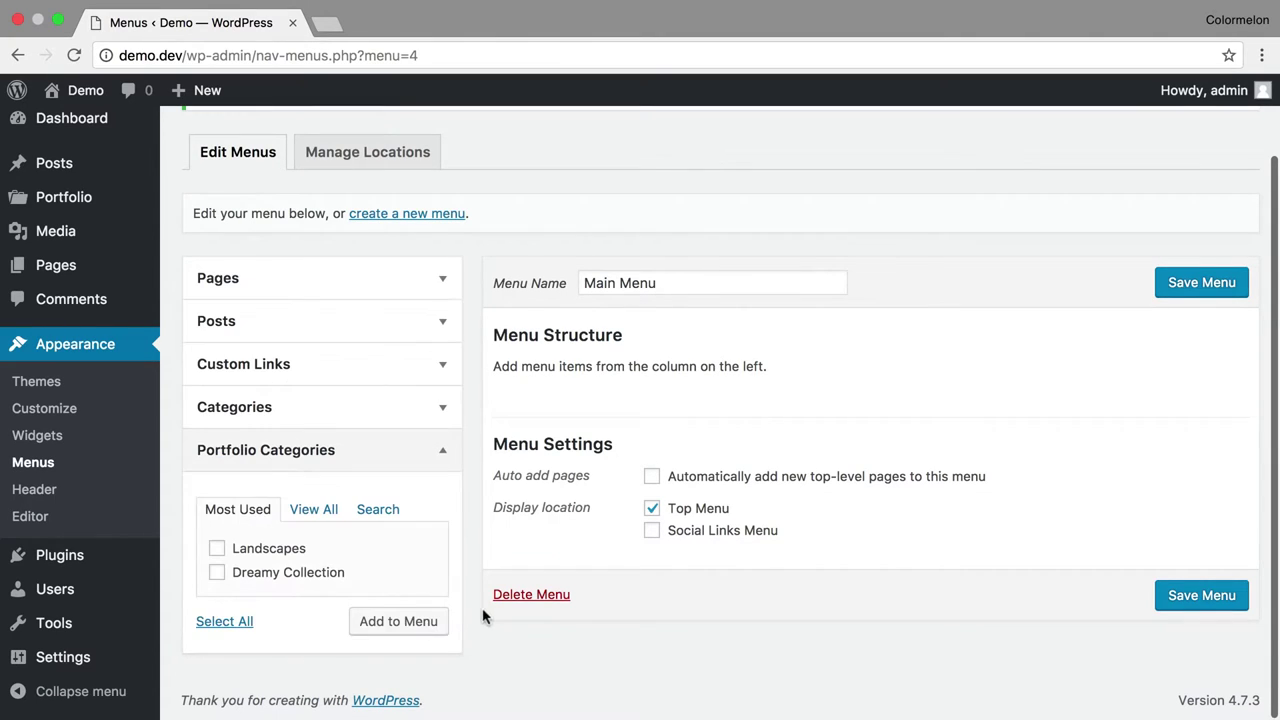
click(272, 556)
click(277, 571)
click(399, 624)
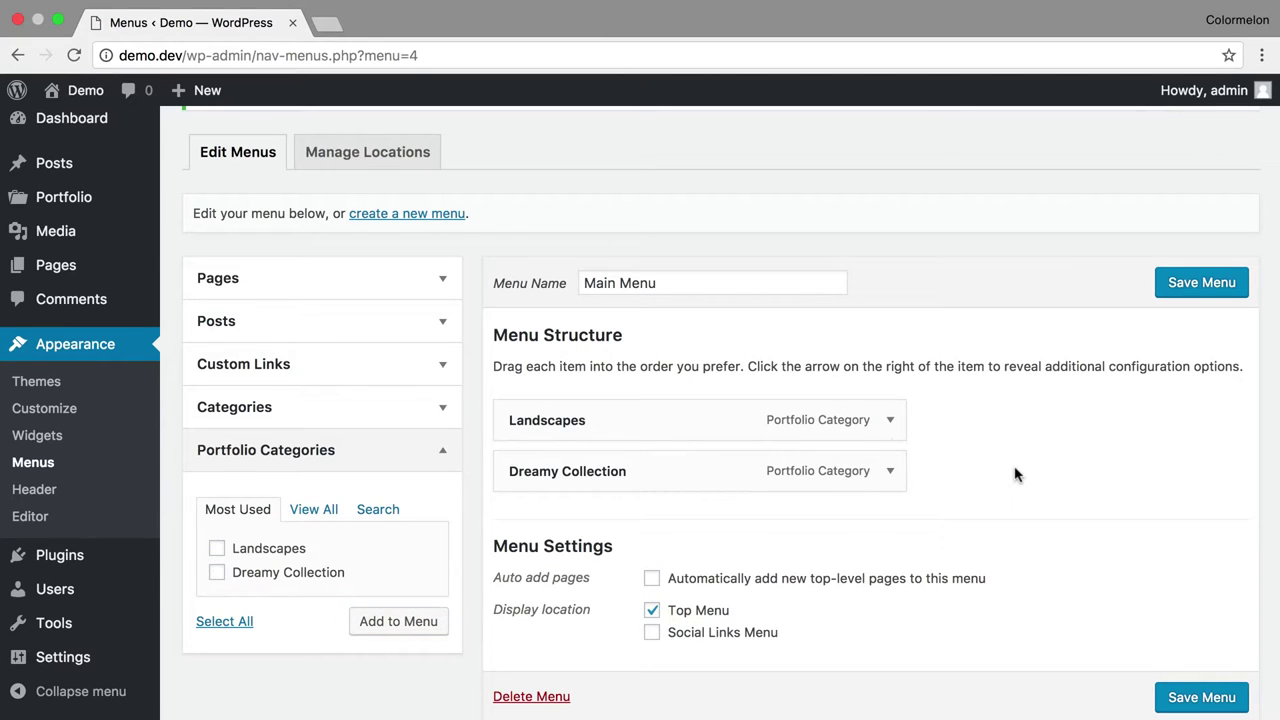
- Add the Portfolio page to the Main Menu
click(452, 278)
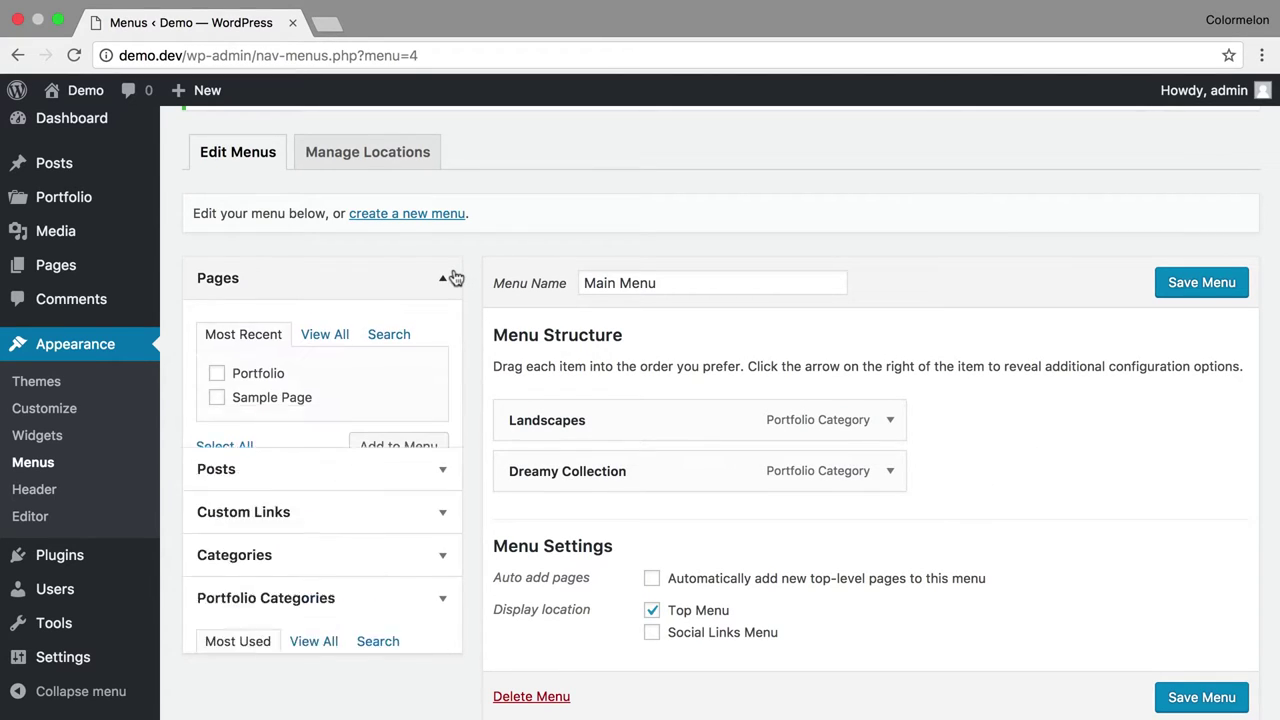
click(279, 382)
click(385, 449)
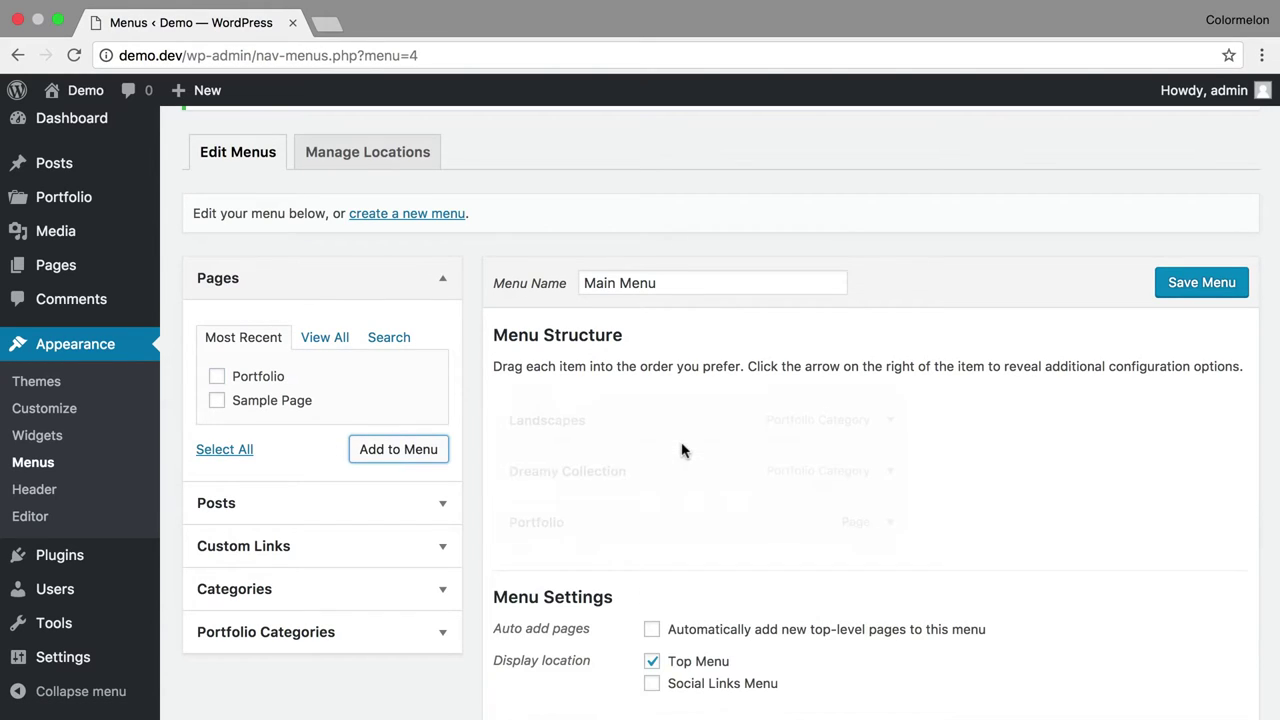
- Move the Portfolio page to the start of the menu, nest Landscapes and Dreamy Collection under it as sub items, and save the menu
drag(654, 503, 606, 400)
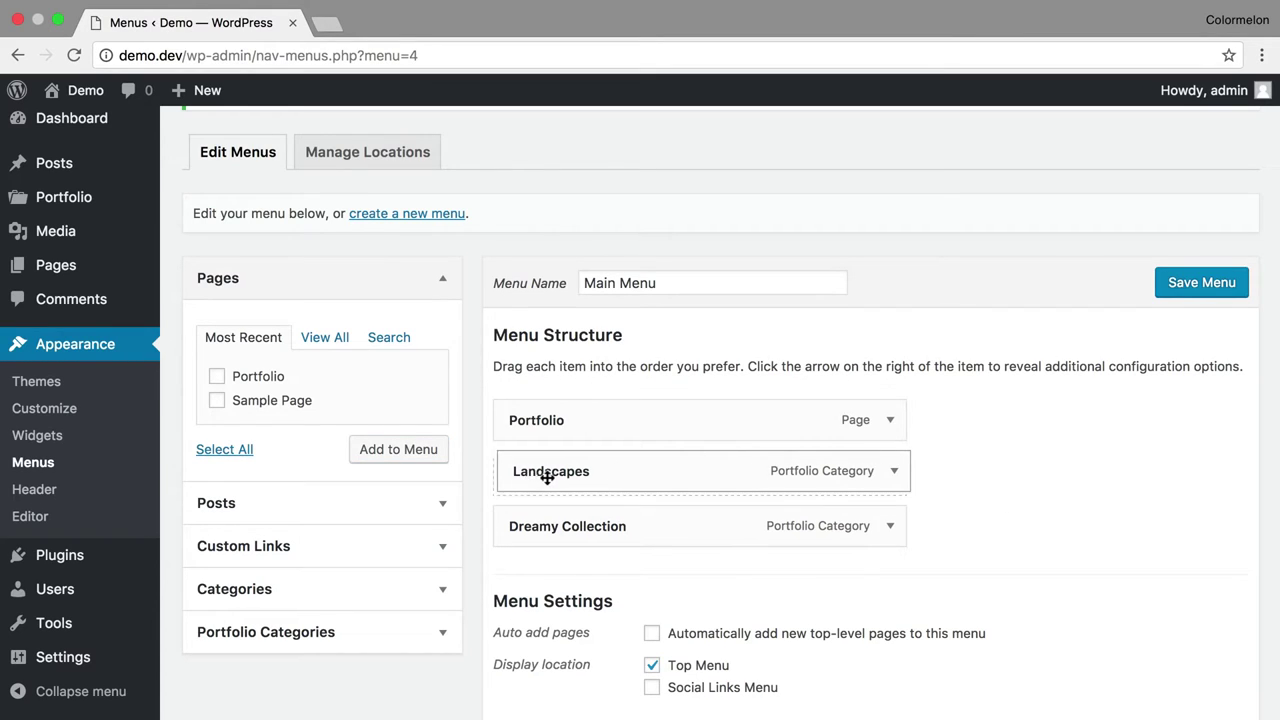
drag(553, 477, 611, 506)
click(1195, 287)
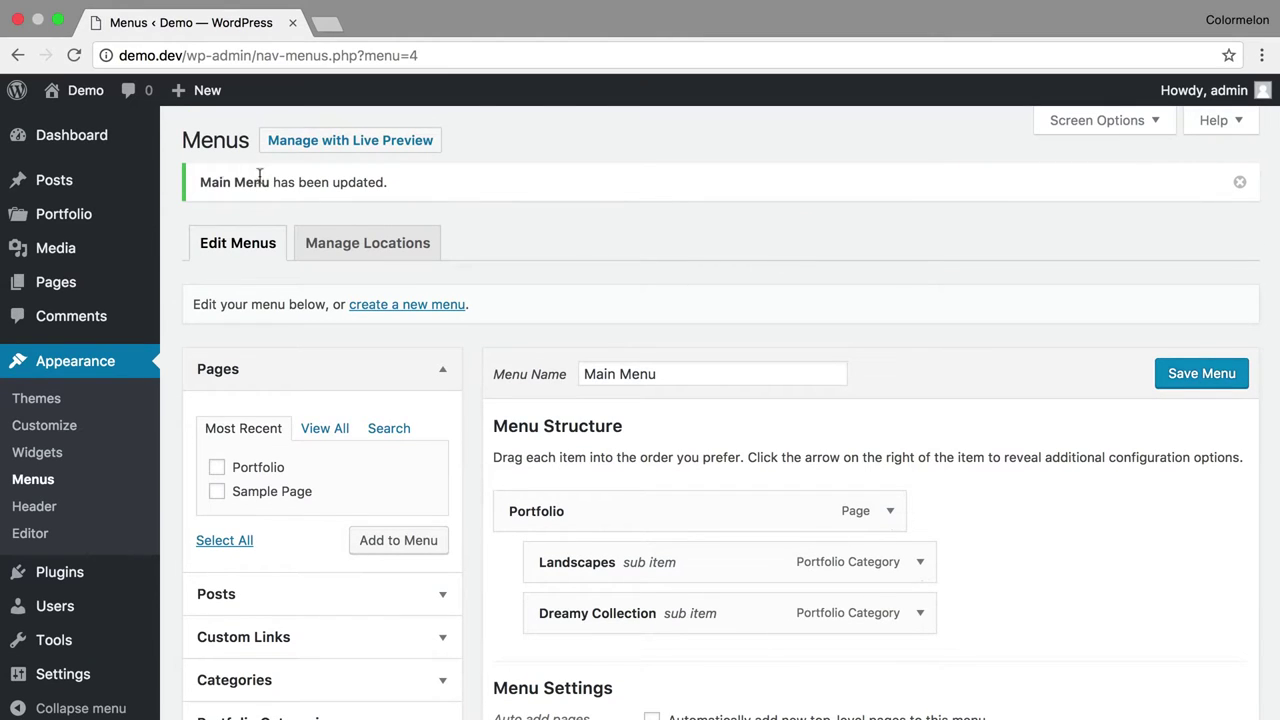
- Visit the site and check the navigation by opening the Landscapes category and the main Portfolio page
click(62, 125)
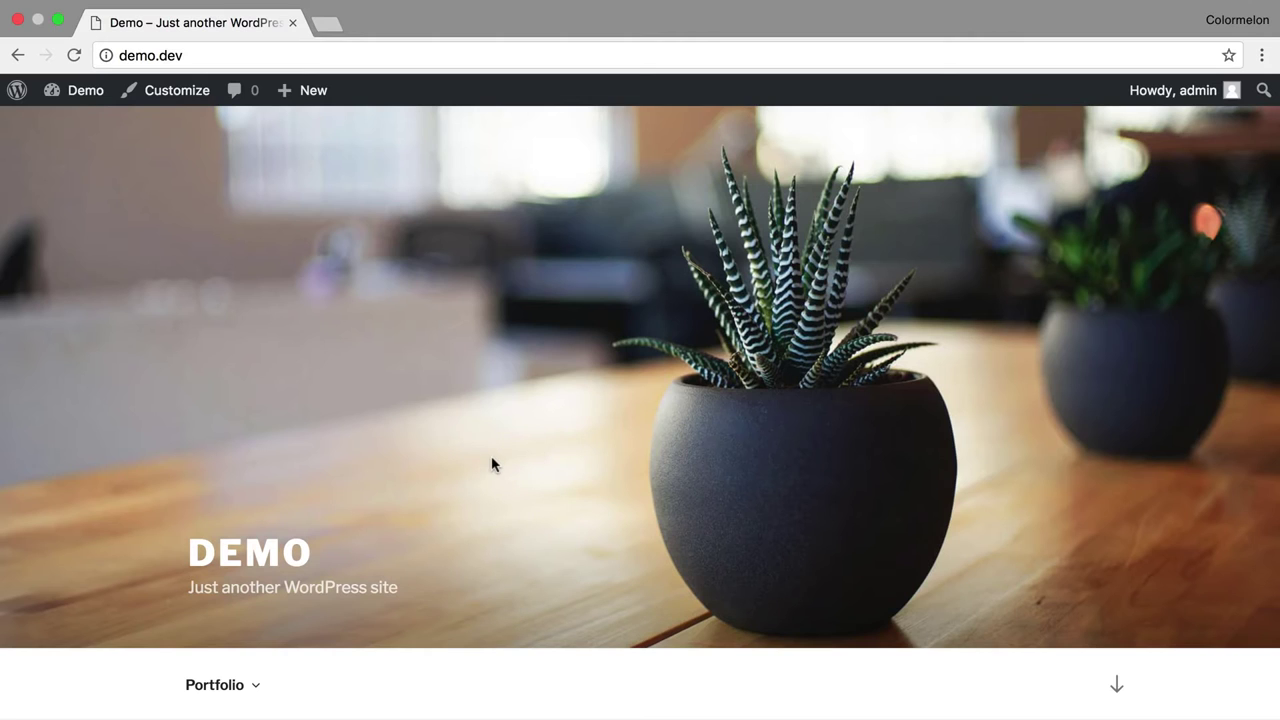
scroll(531, 287, down, 4)
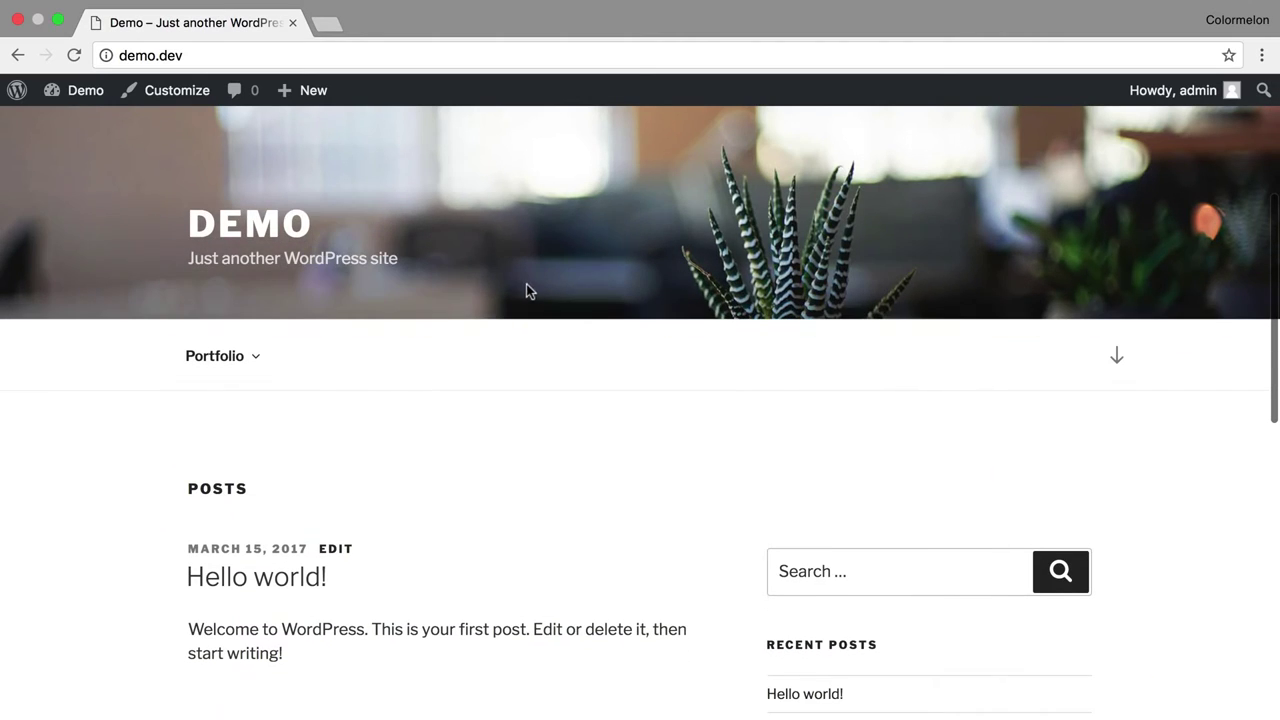
mouse_move(237, 371)
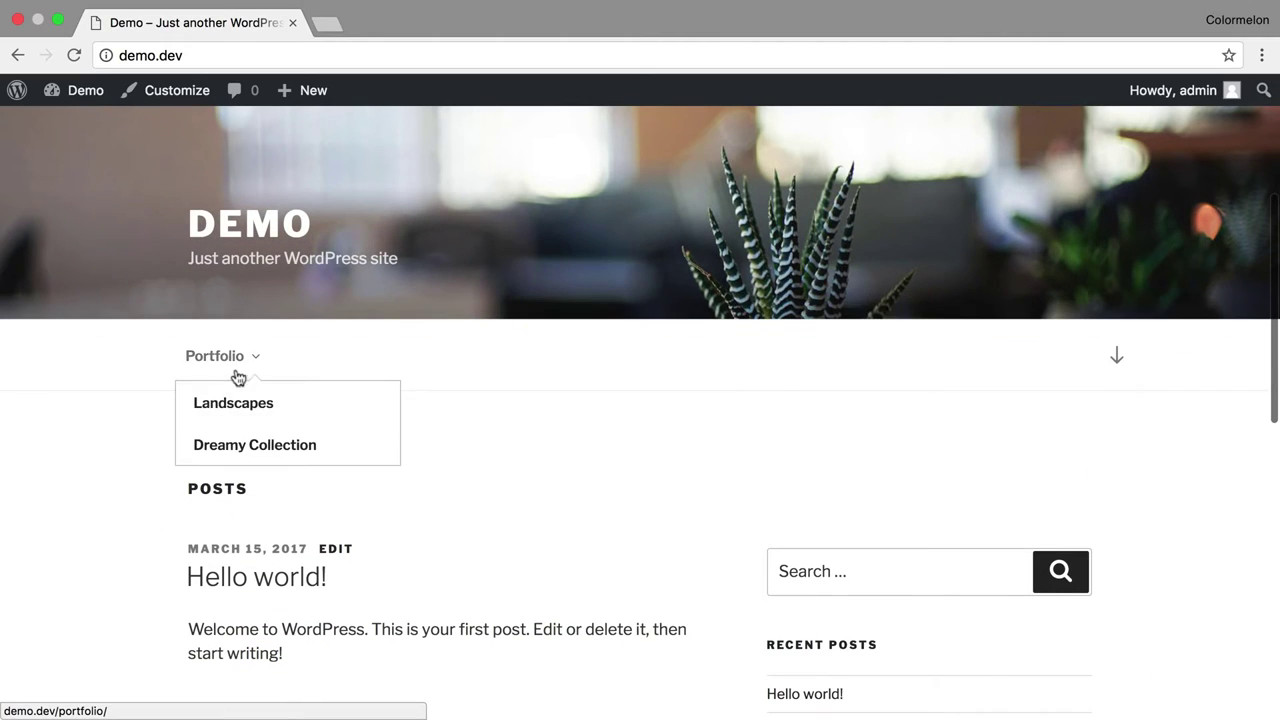
click(331, 416)
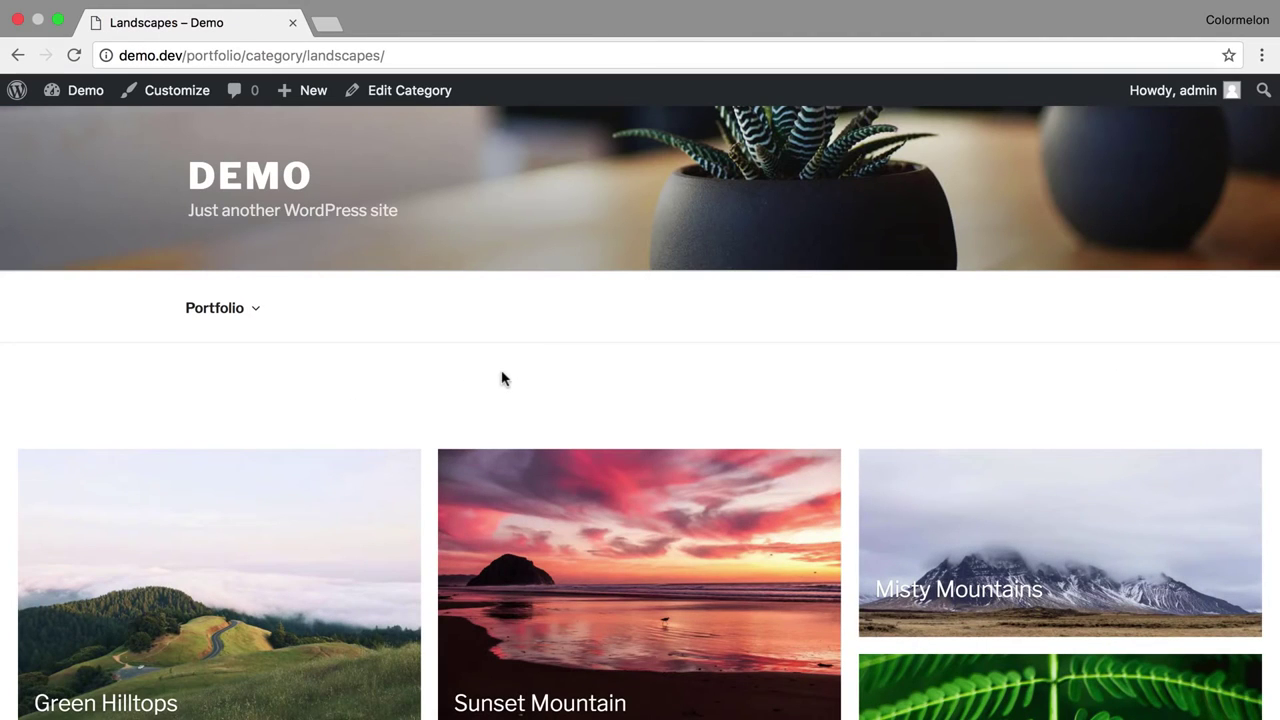
mouse_move(263, 318)
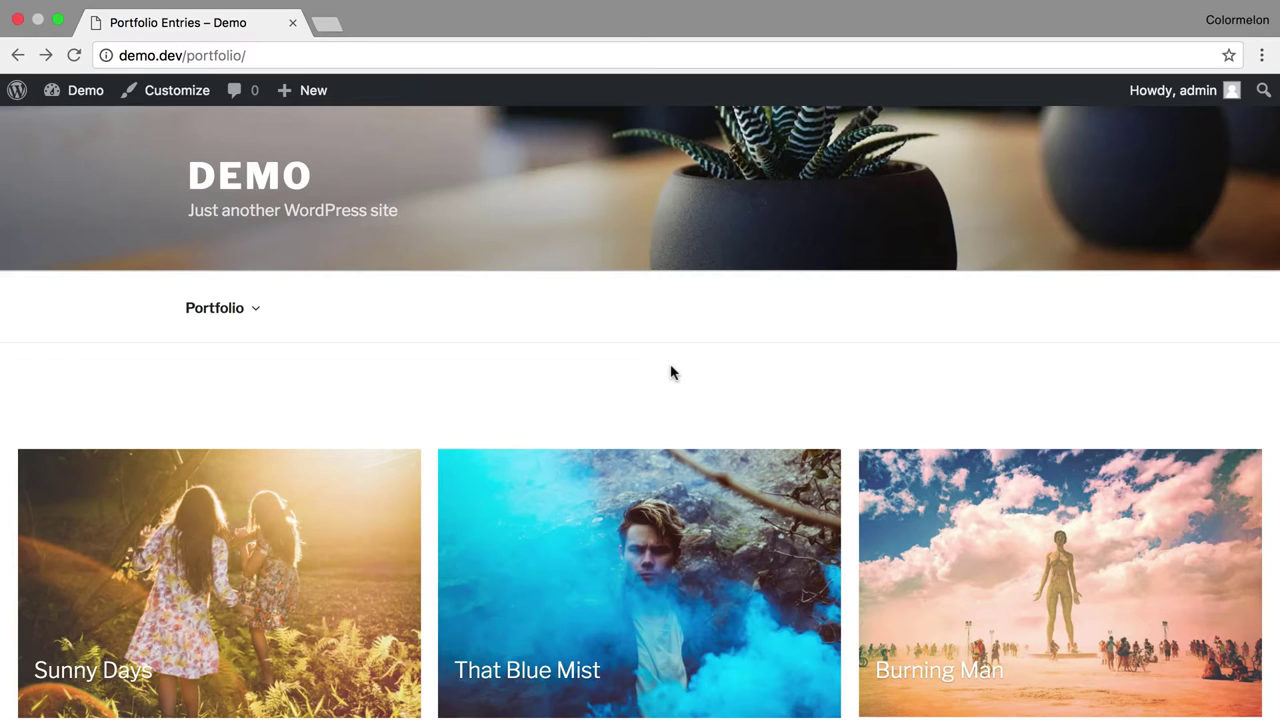
- Create a new page titled "Blog" in the site administration and publish it
mouse_move(60, 92)
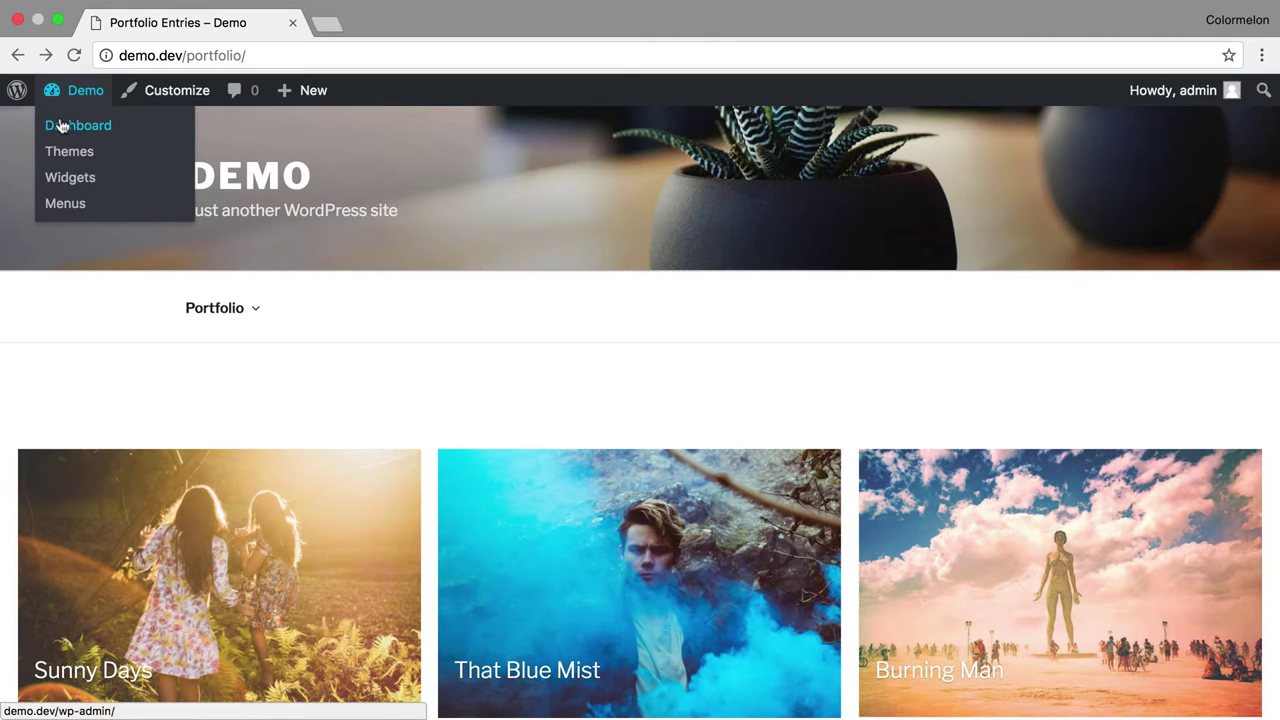
click(60, 125)
mouse_move(56, 351)
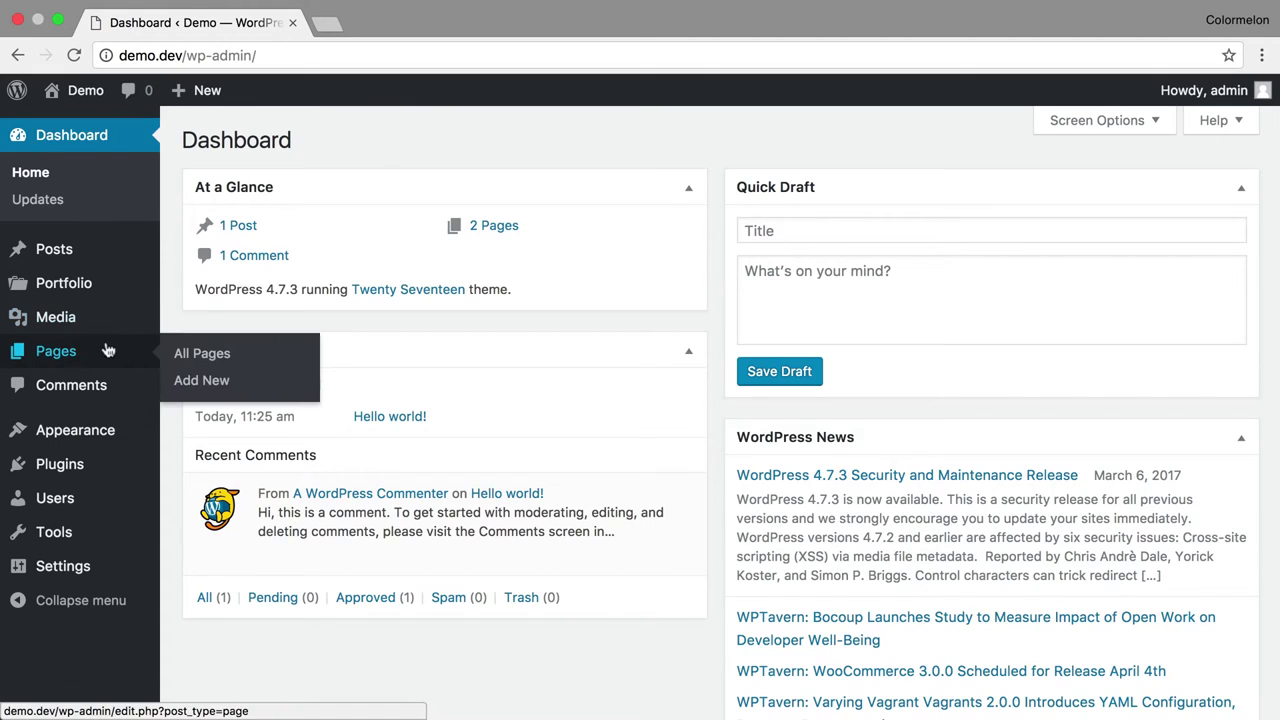
click(200, 381)
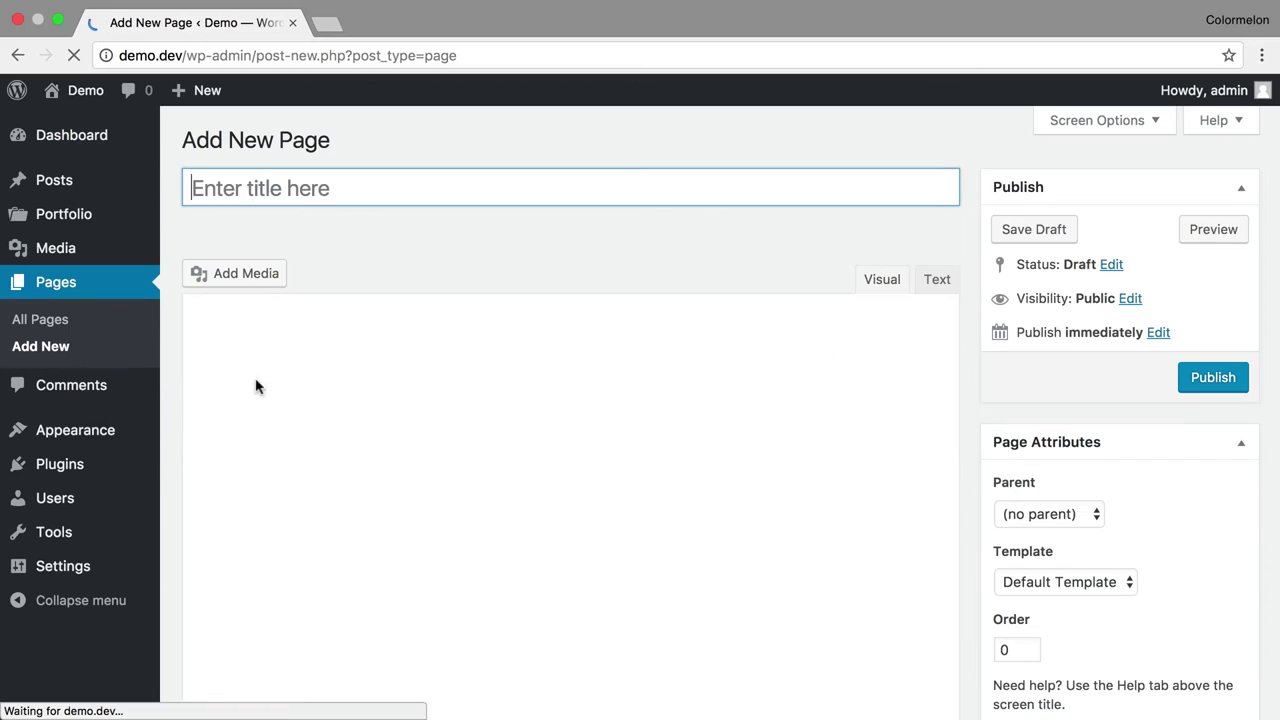
text(Blog)
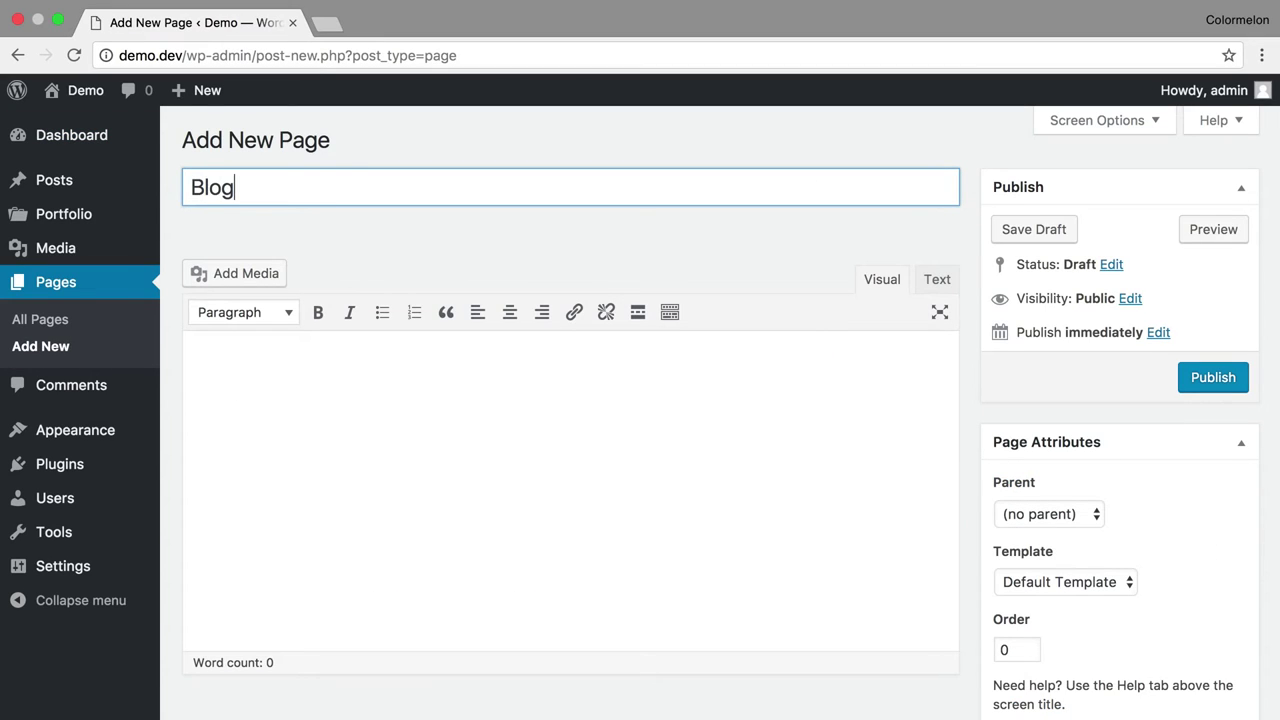
click(1213, 380)
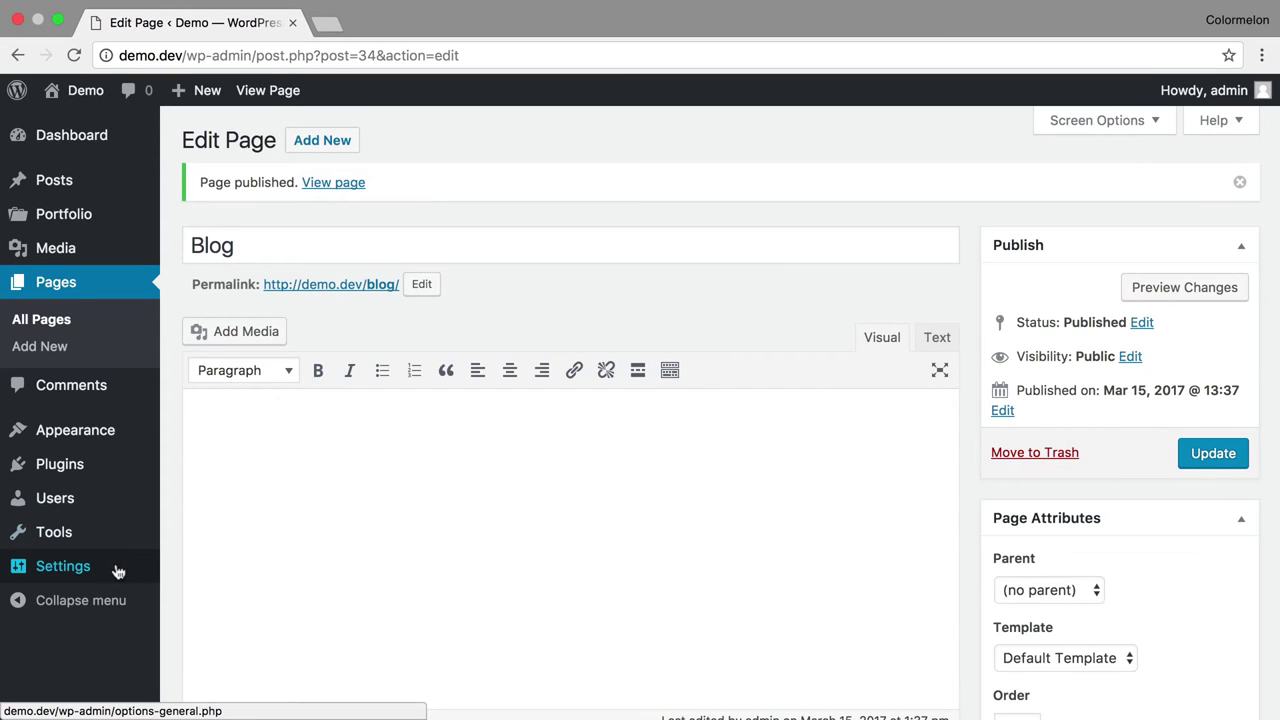
- In the Reading Settings, display a static front page with Portfolio as front page and Blog as posts page, and save the changes
mouse_move(60, 566)
click(199, 581)
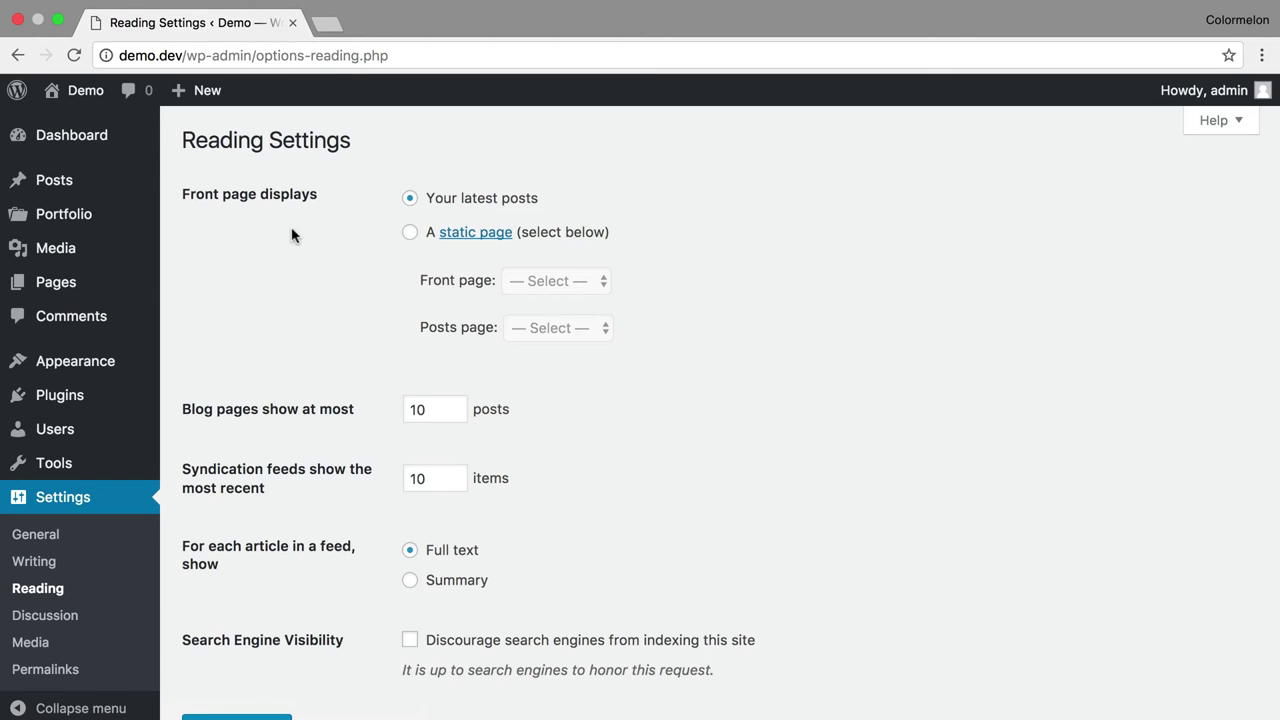
click(410, 234)
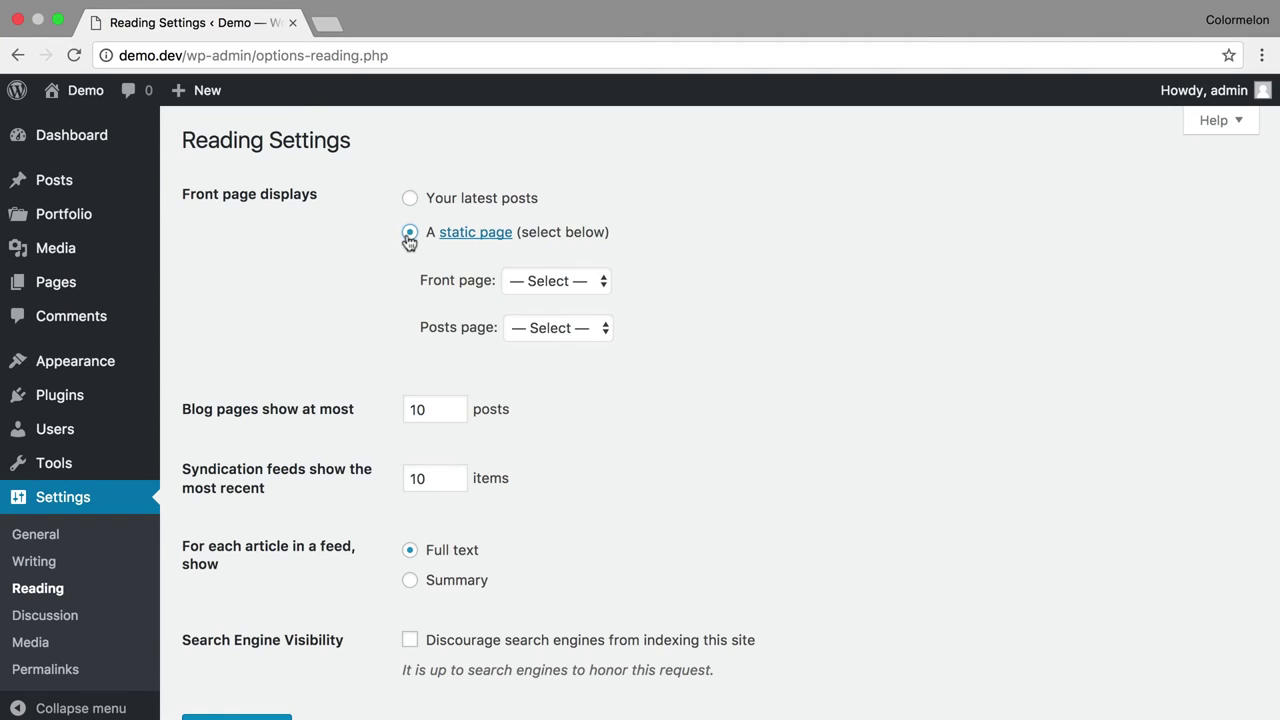
click(581, 281)
click(584, 319)
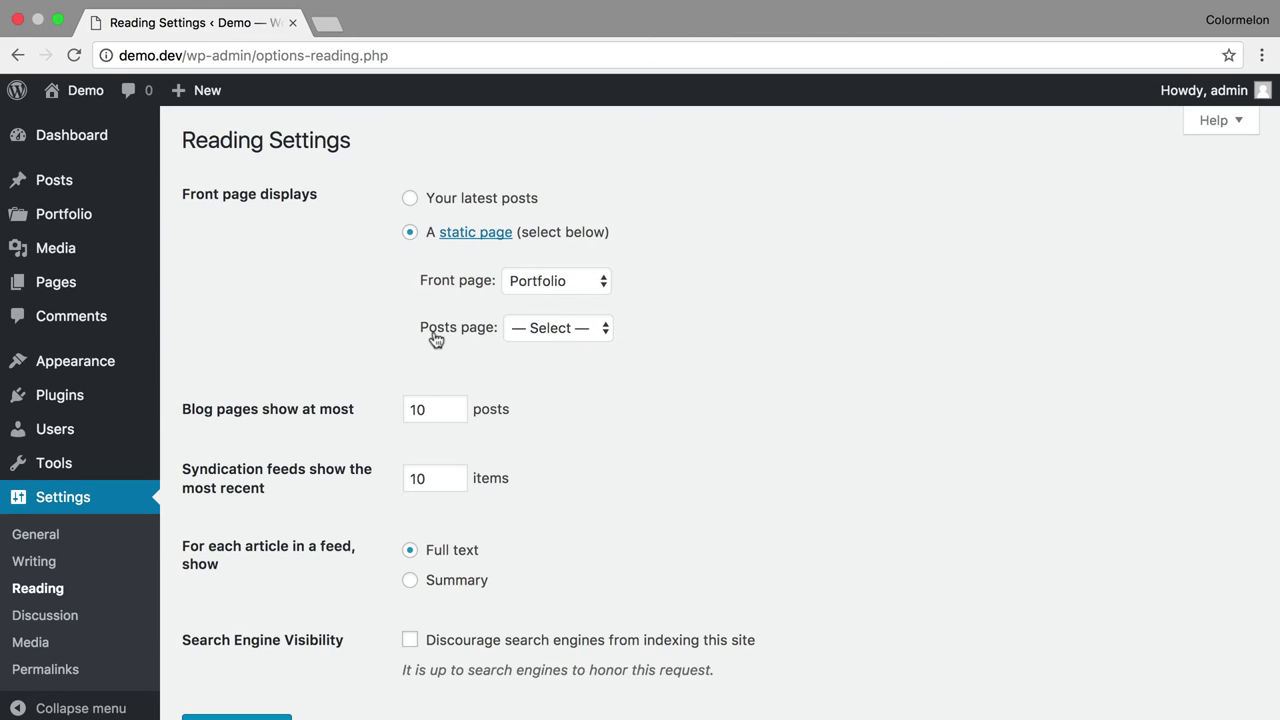
click(531, 329)
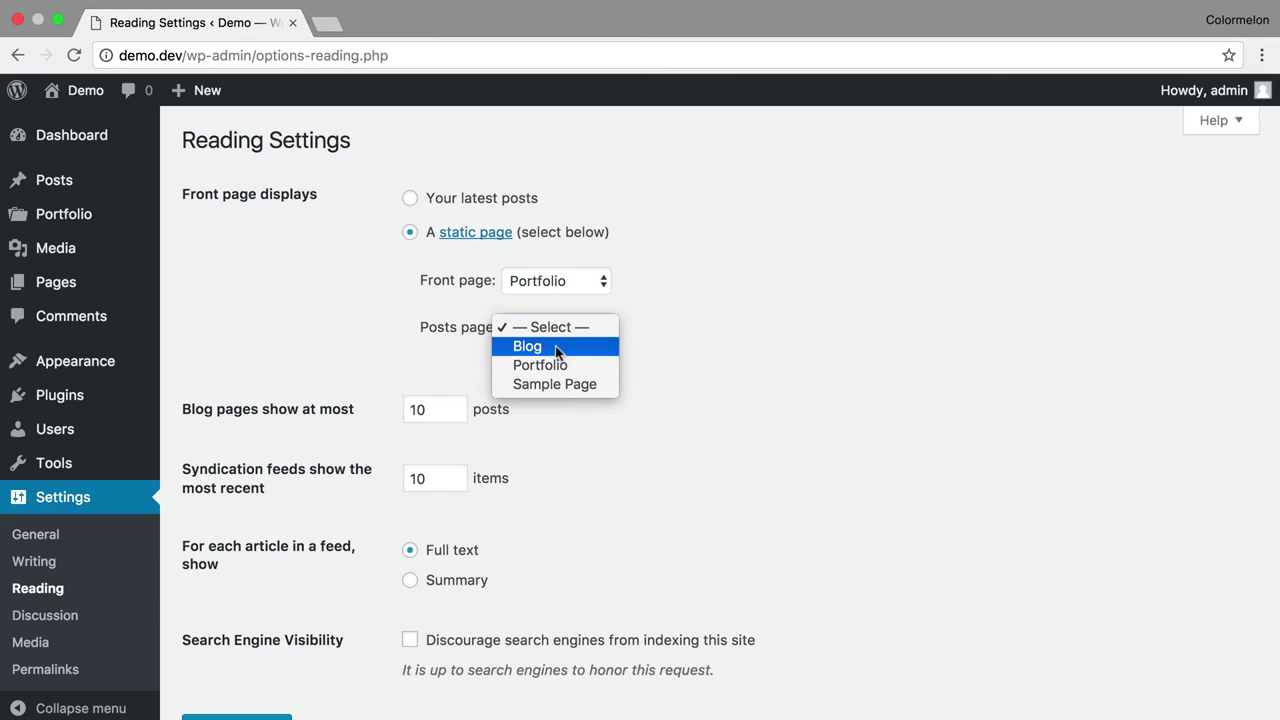
click(561, 346)
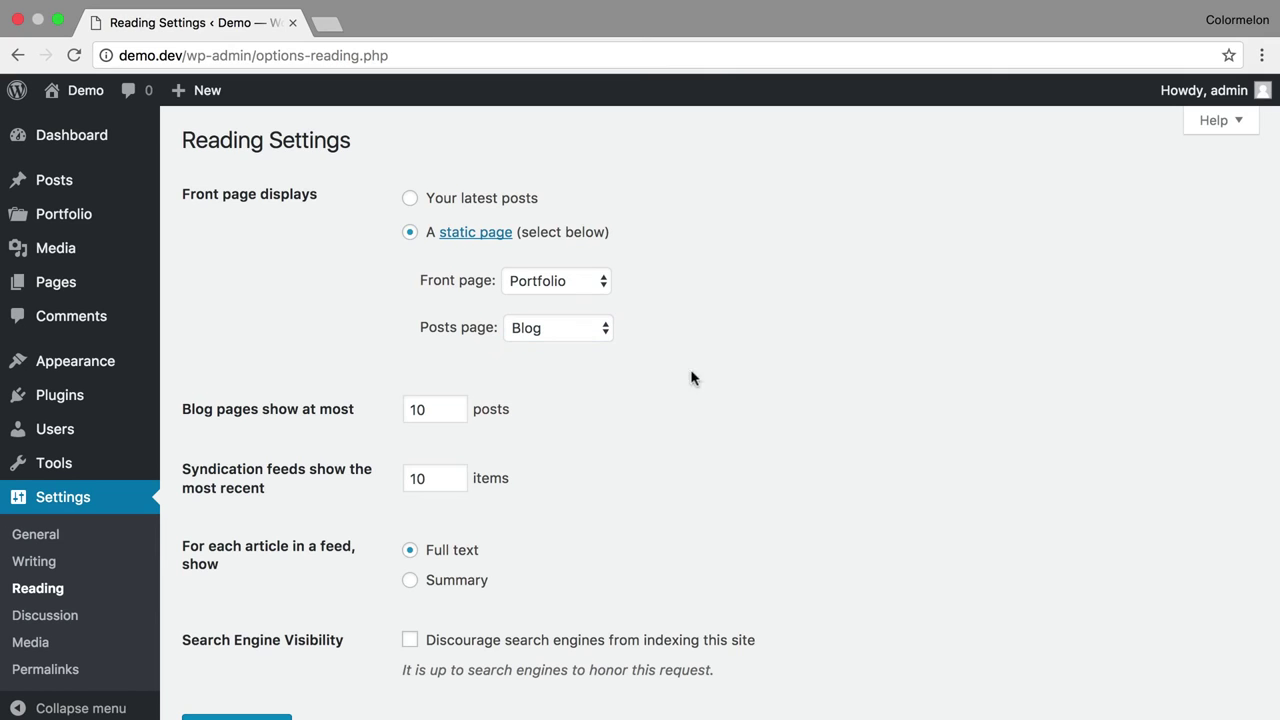
scroll(691, 374, down, 2)
click(243, 617)
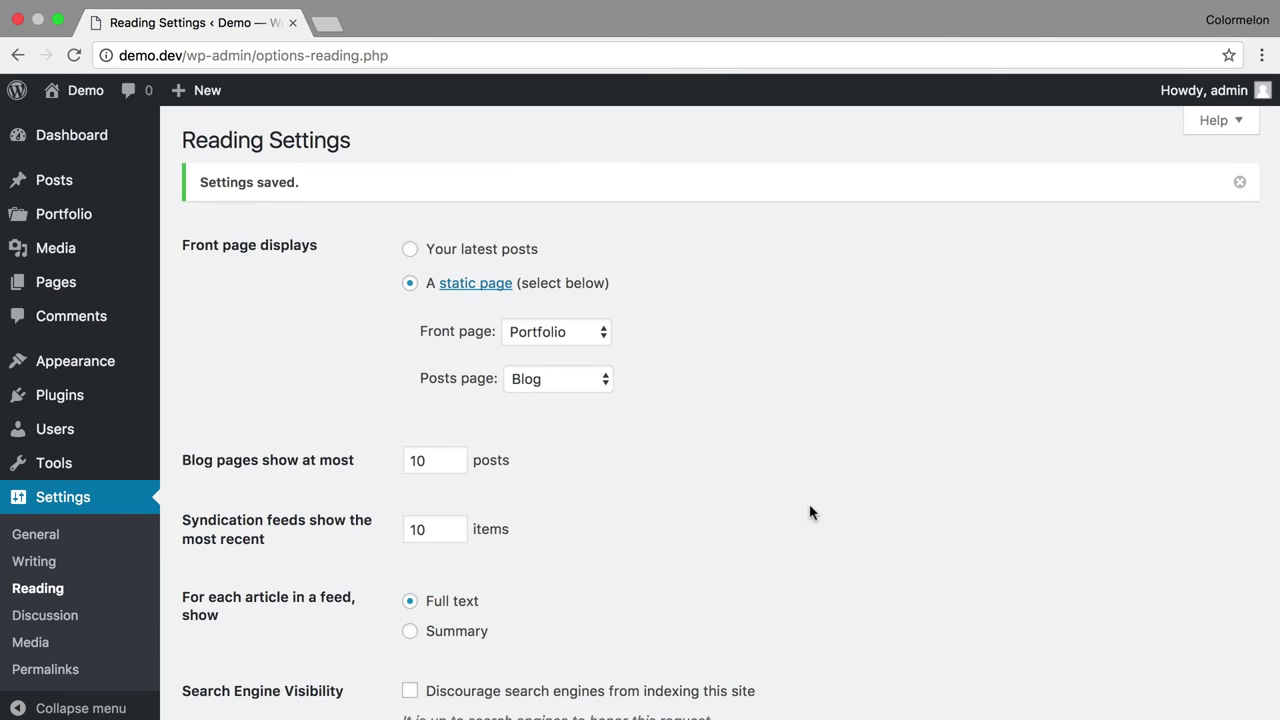
- Visit the site's front page, examine its portfolio entries and open the Landscapes category from the Portfolio navigation
mouse_move(108, 113)
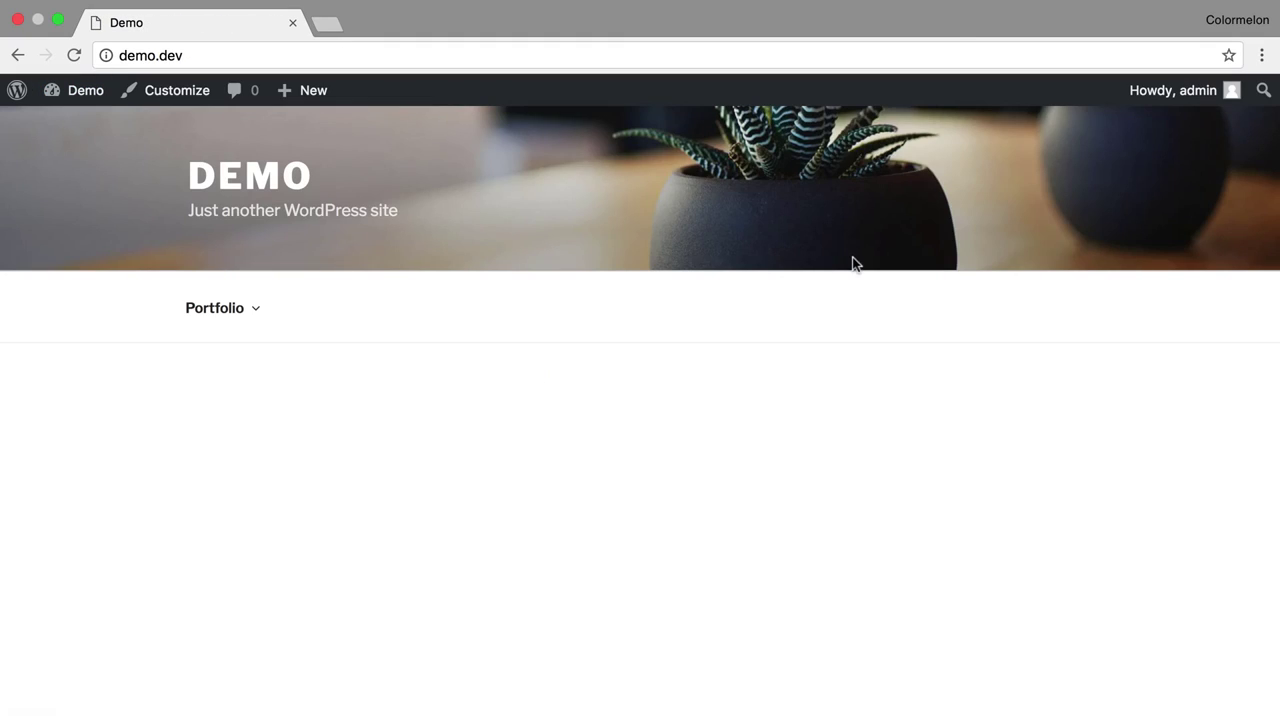
scroll(856, 356, down, 5)
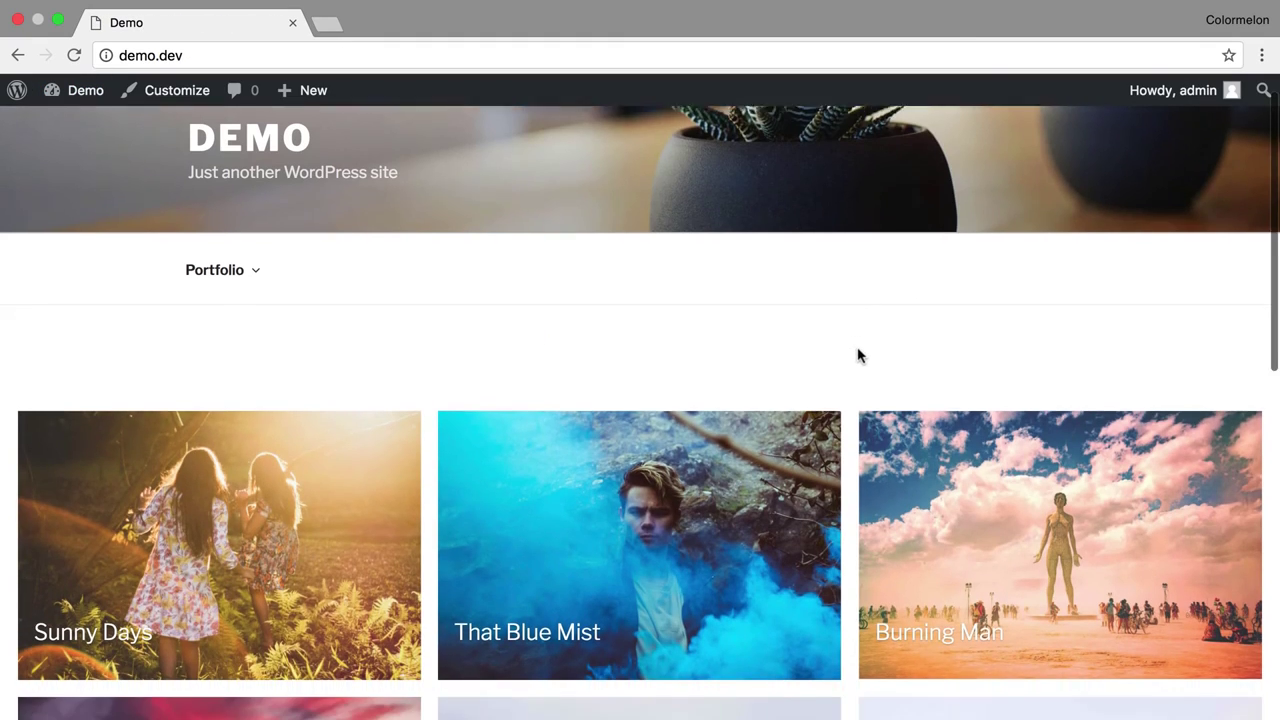
scroll(856, 356, up, 3)
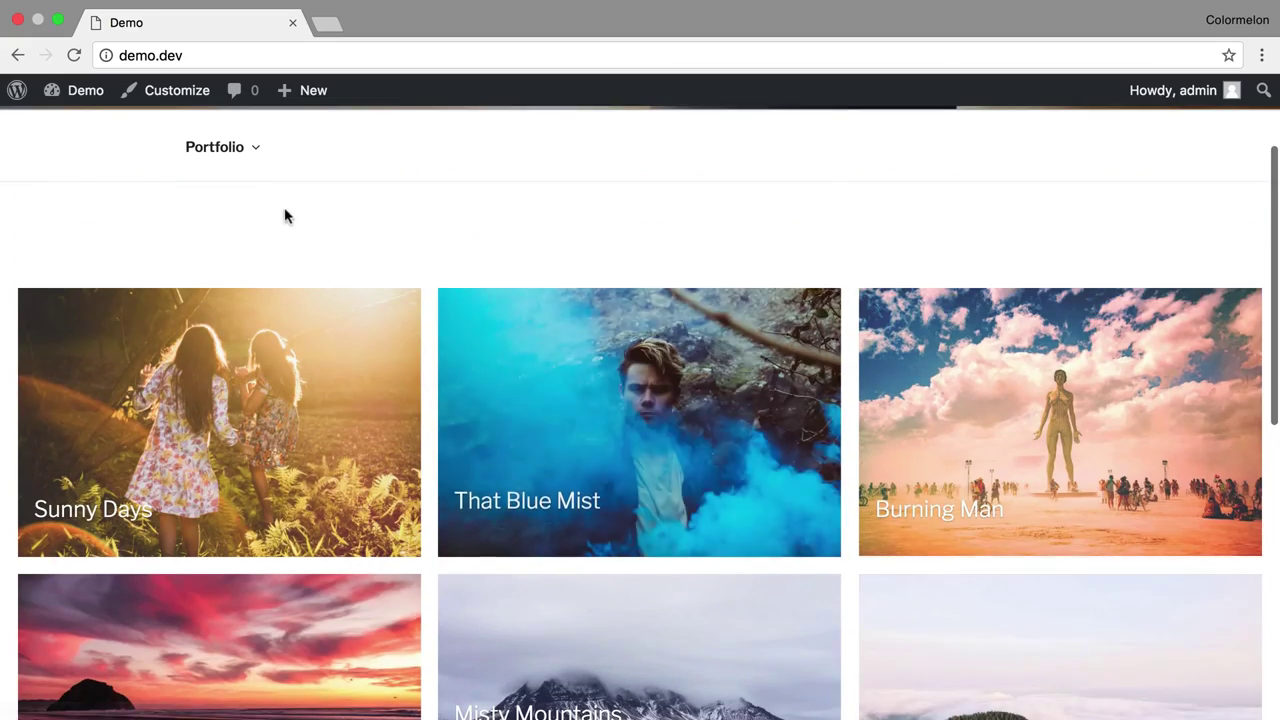
mouse_move(234, 170)
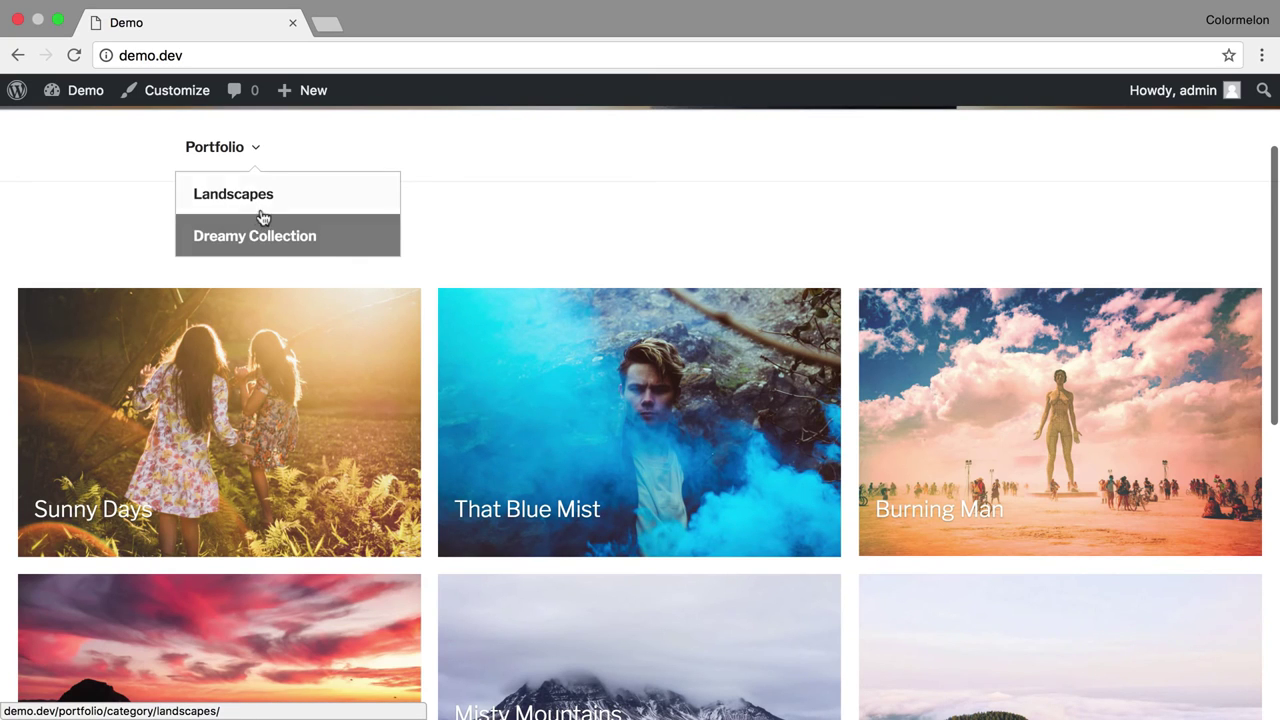
click(262, 206)
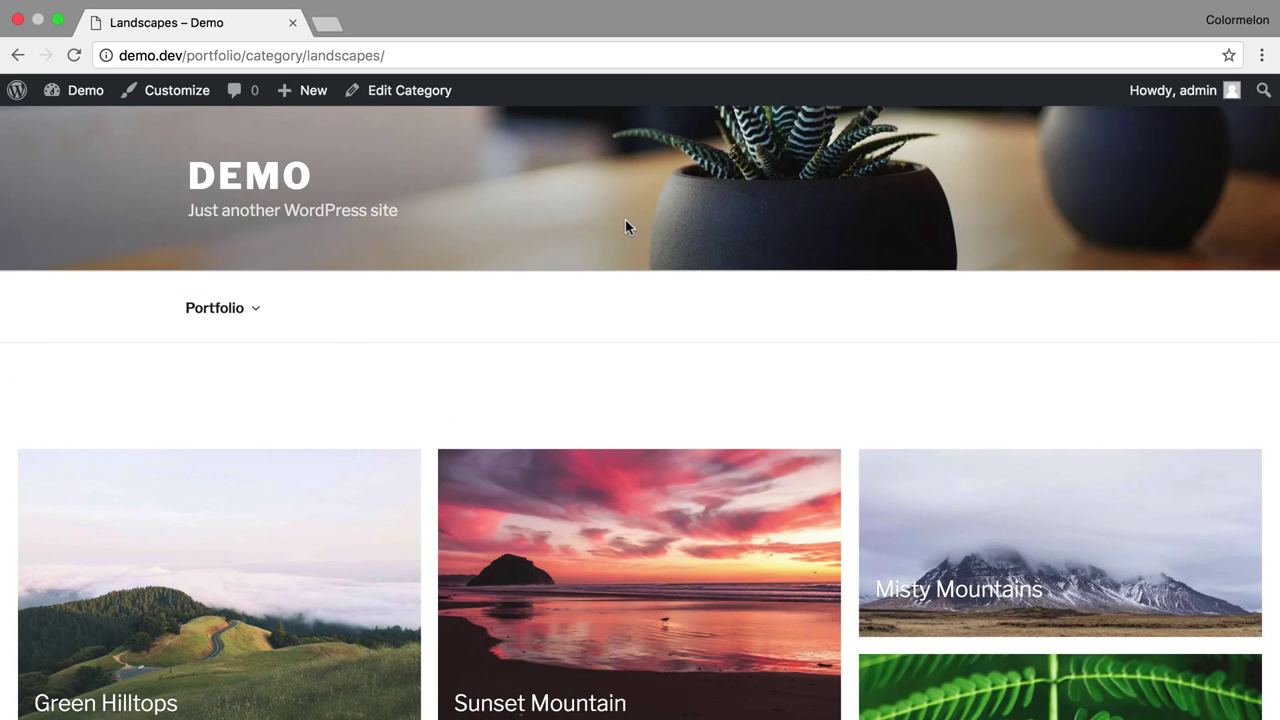